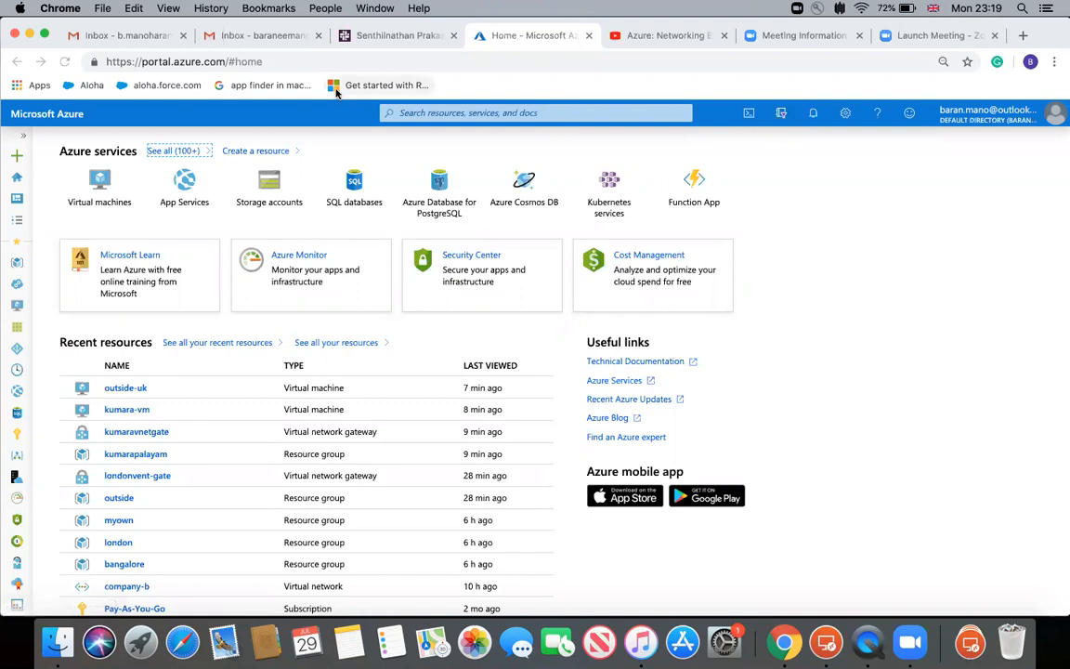
# - Open the kumara-snet virtual network in the kumarapalayam resource group and examine its address space and subnets
pyautogui.click(18, 264)
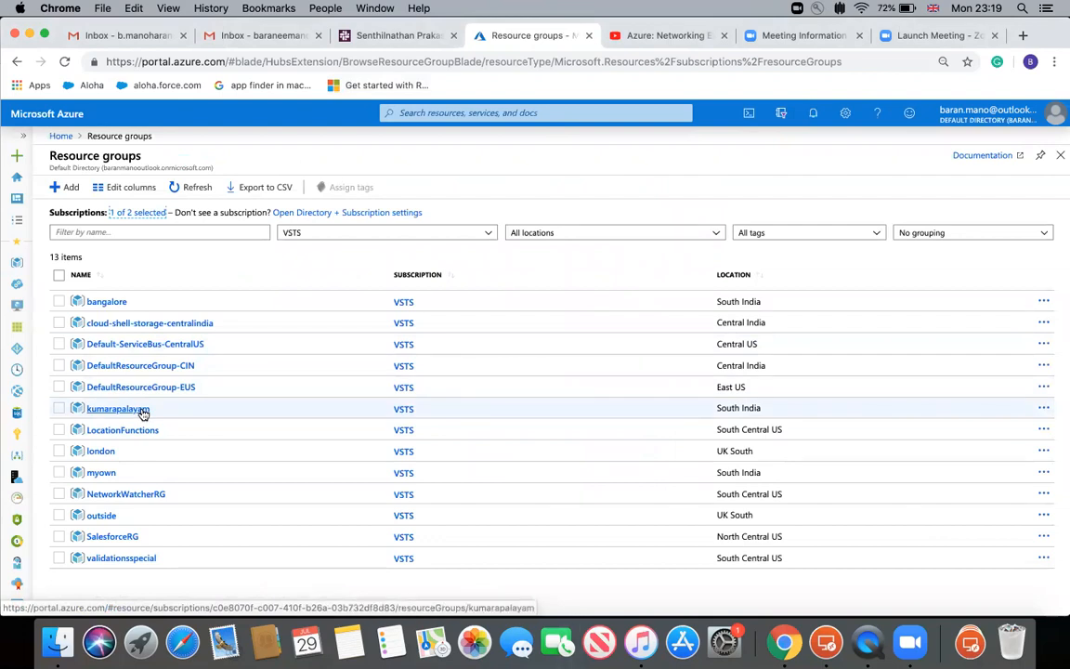
pyautogui.click(142, 411)
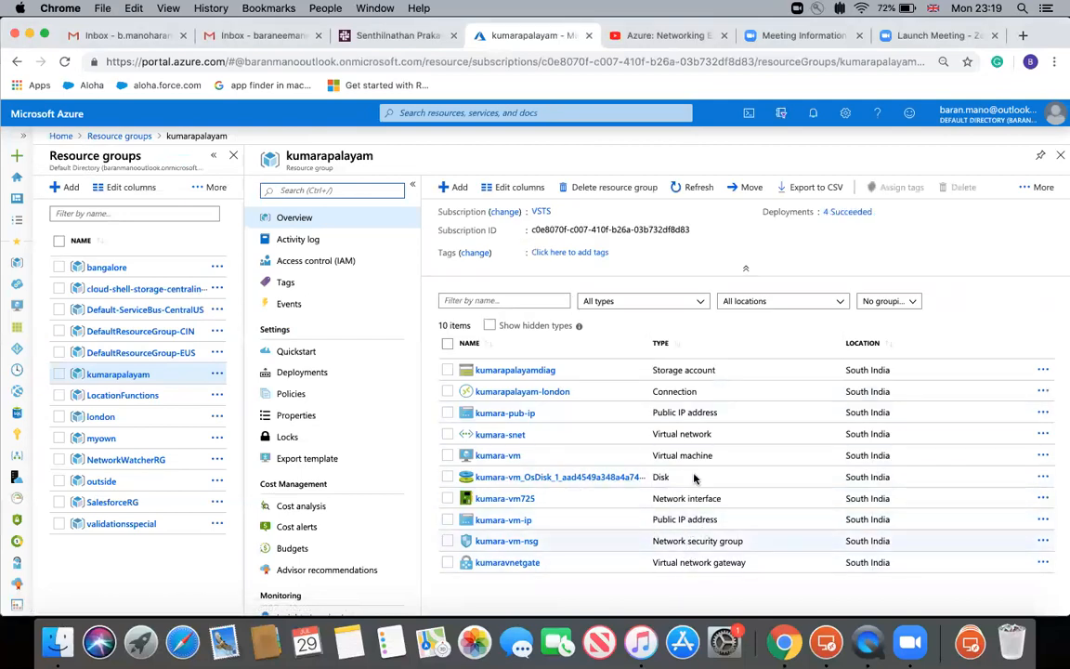
pyautogui.click(493, 434)
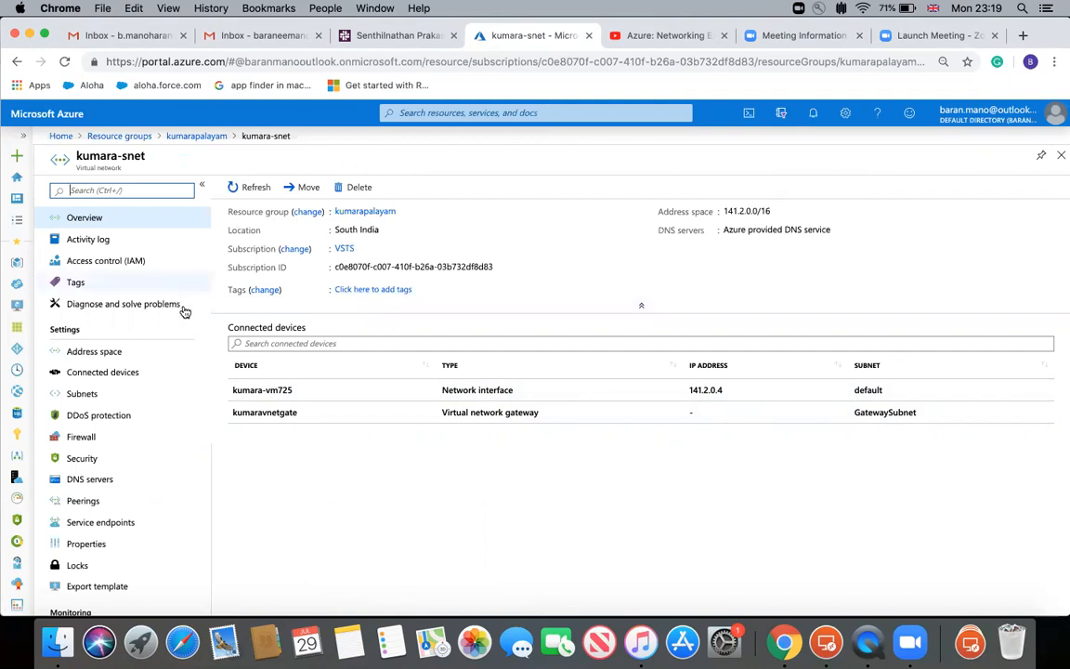
pyautogui.click(115, 405)
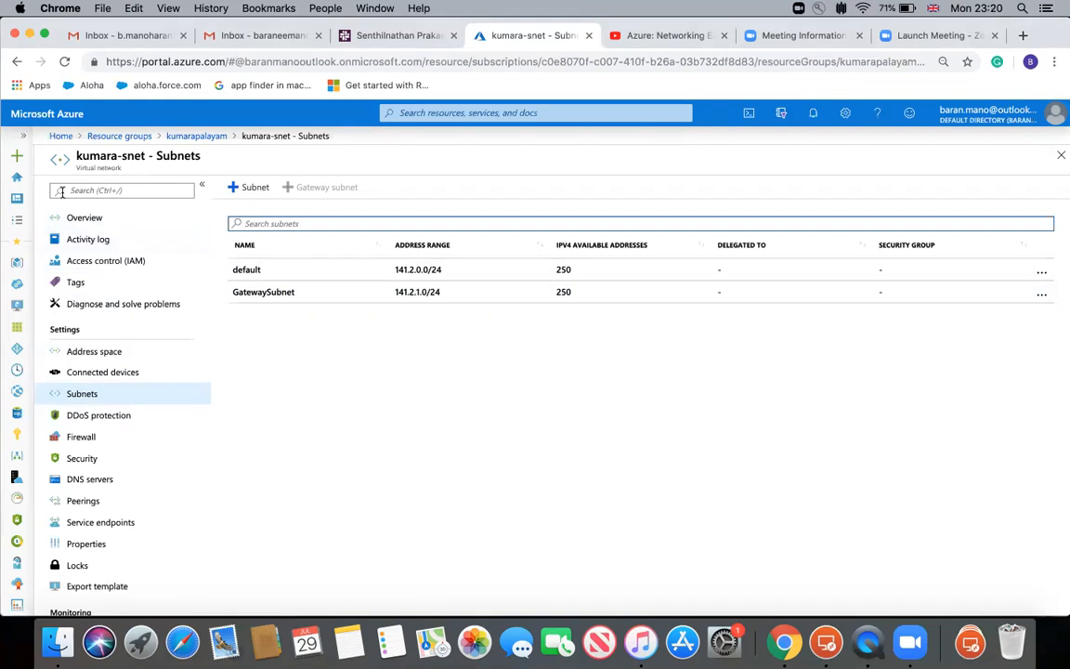
# - Check the london resource group, and examine the subnets of outside-vnet in the outside resource group
pyautogui.click(143, 140)
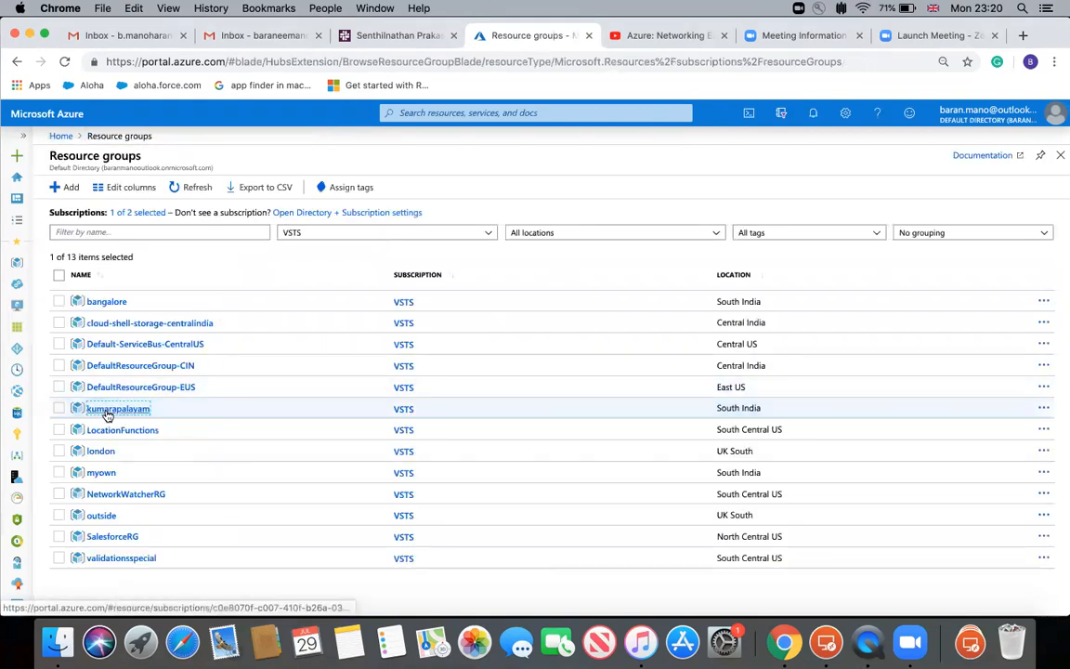
pyautogui.click(102, 451)
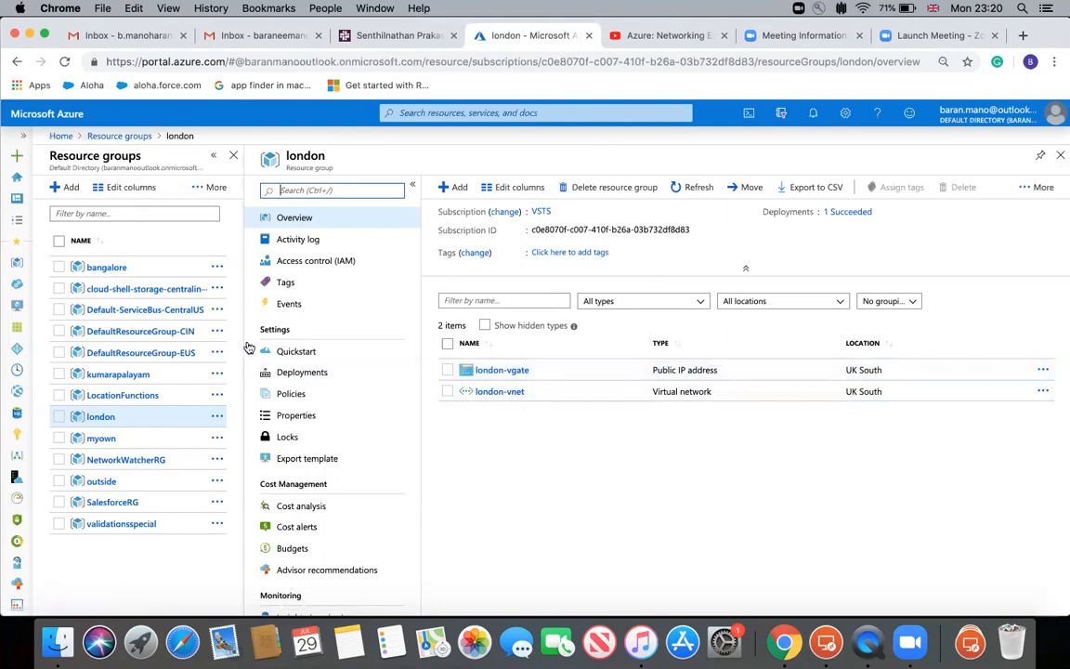
pyautogui.click(104, 481)
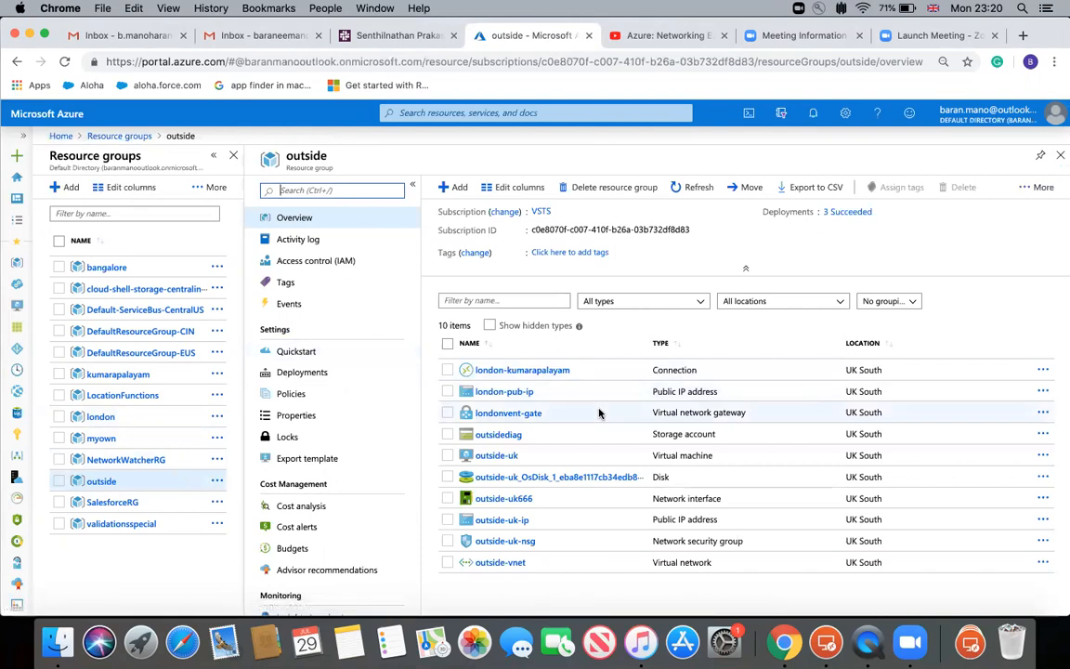
pyautogui.click(496, 562)
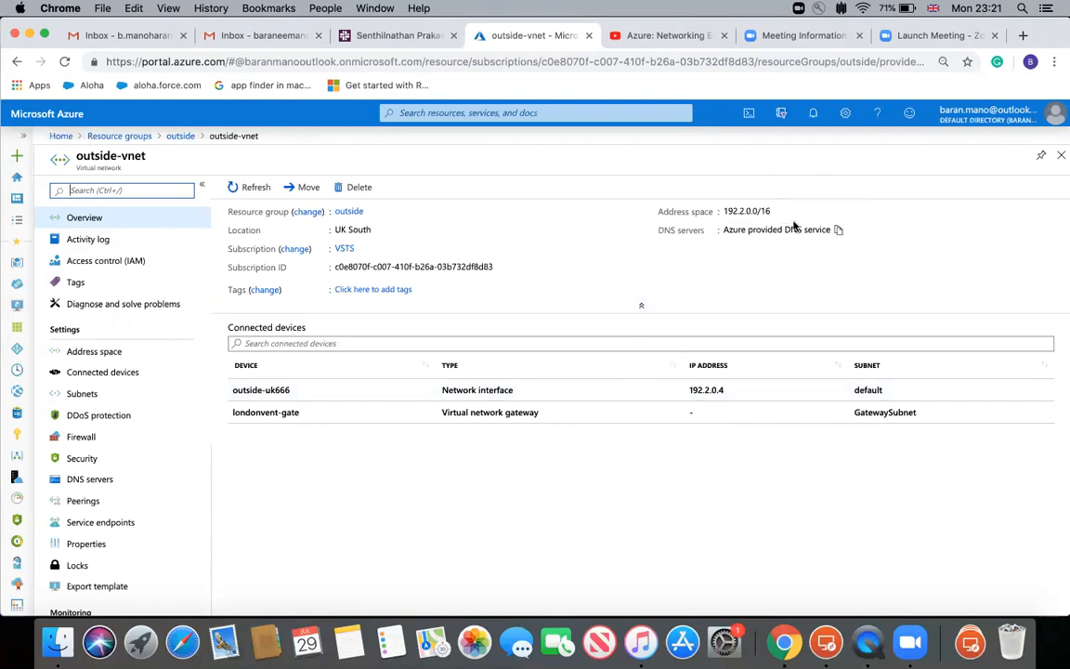
pyautogui.click(111, 397)
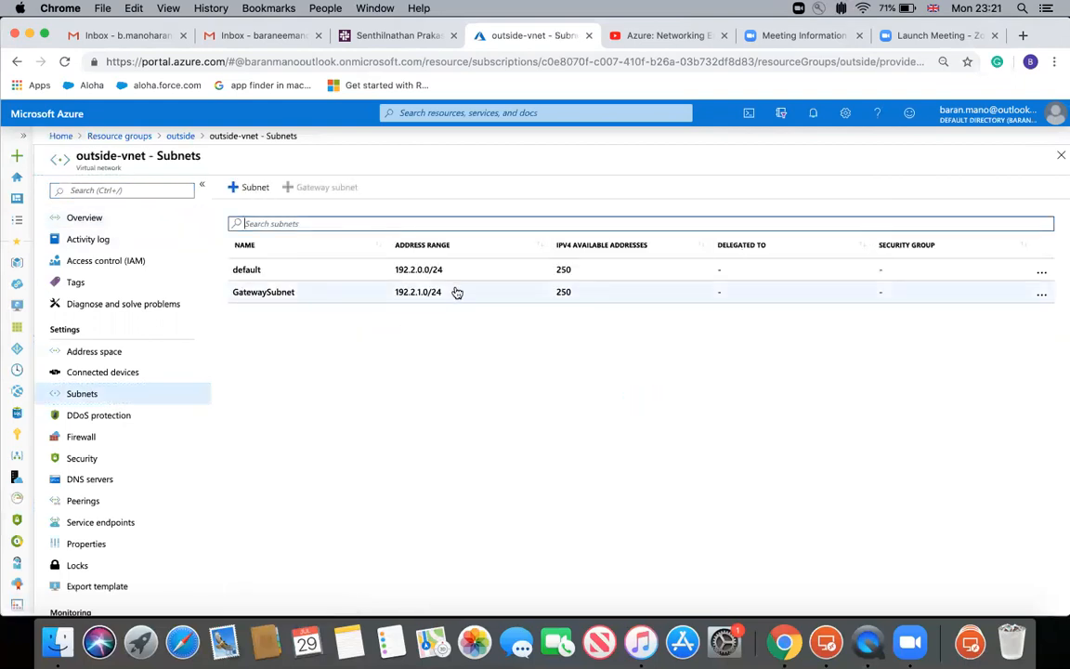
# - Examine the connections of the londonvent-gate gateway in the outside resource group, including the details of kumarapalayam-london
pyautogui.click(181, 136)
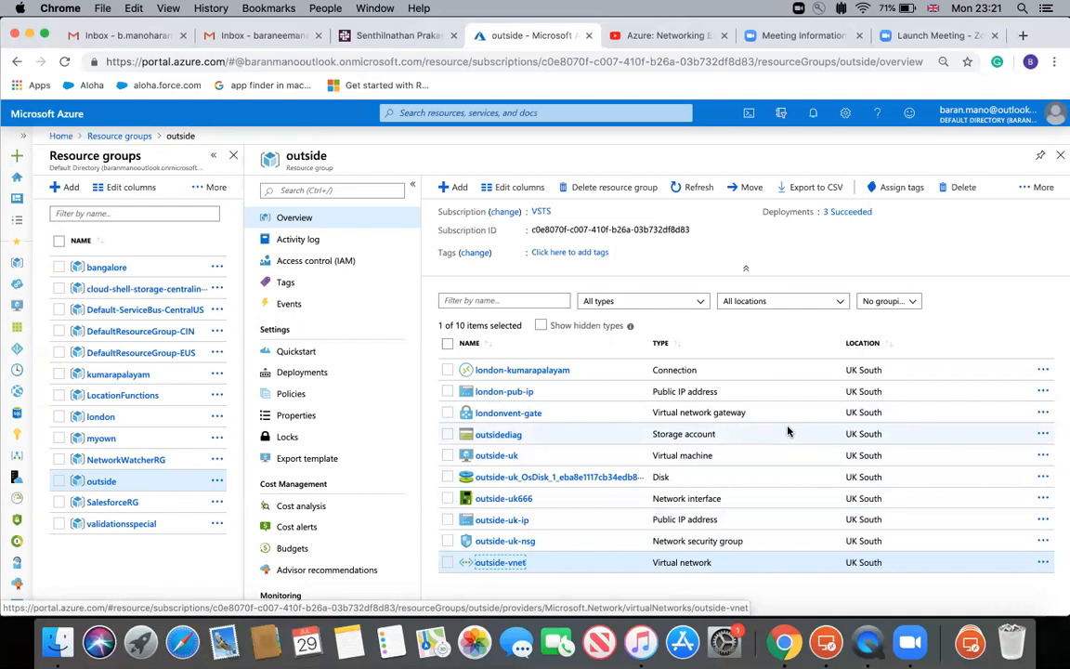
pyautogui.click(519, 419)
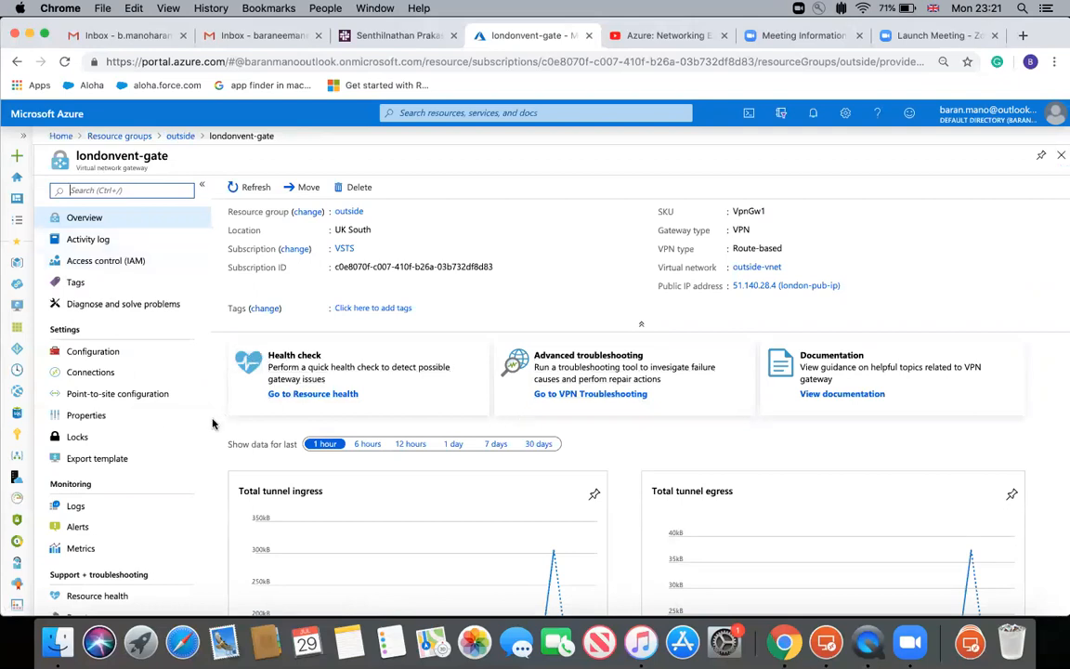
pyautogui.click(121, 372)
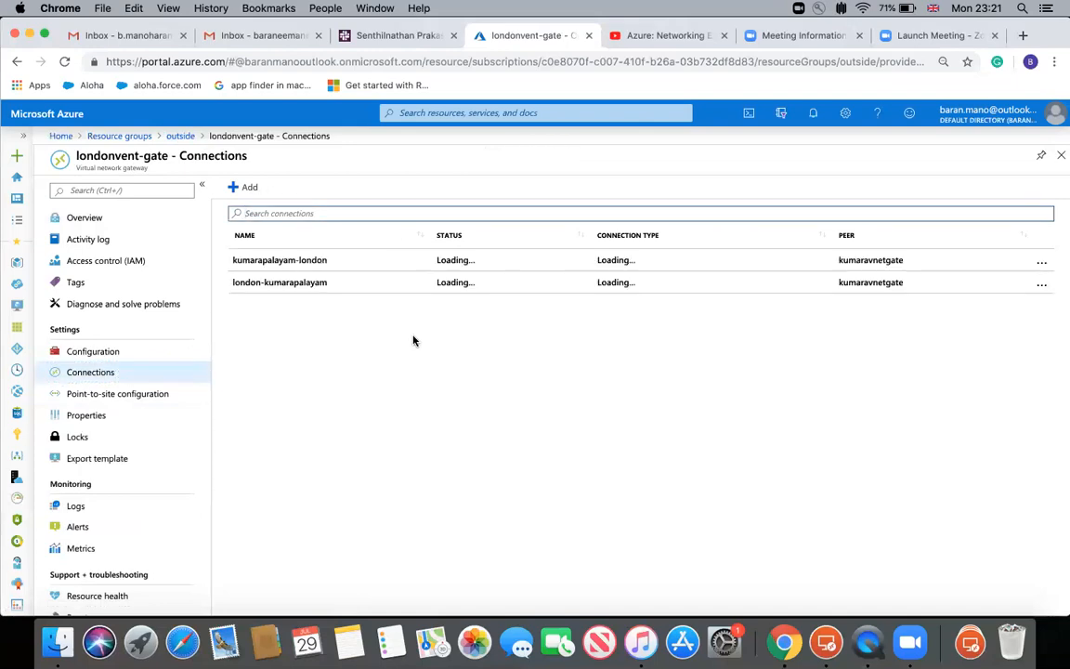
pyautogui.click(310, 263)
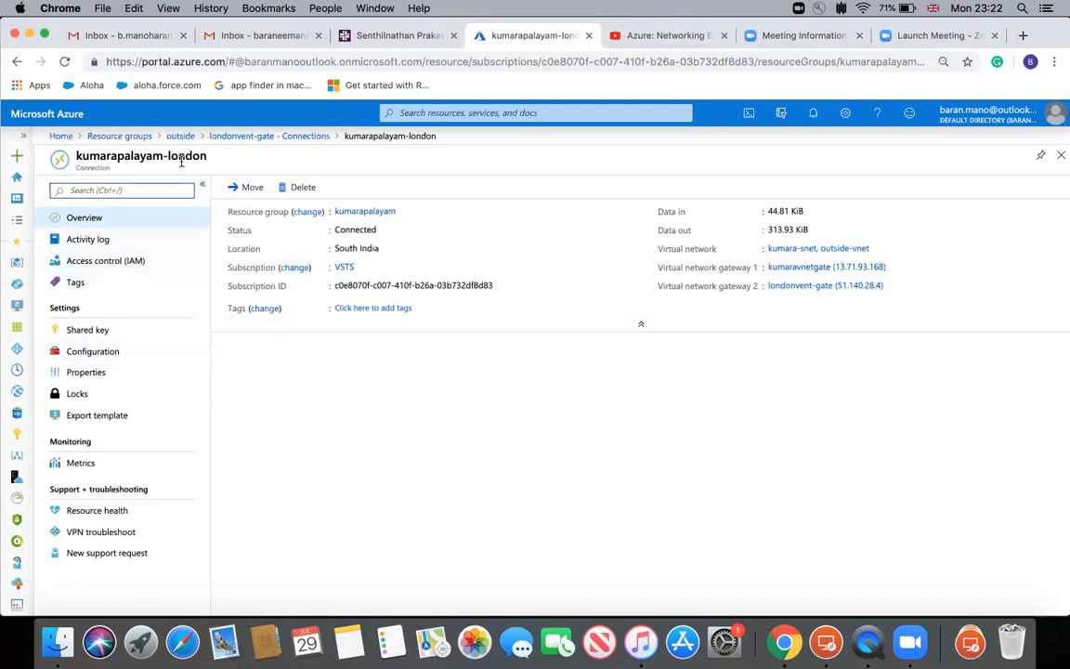
pyautogui.click(1057, 161)
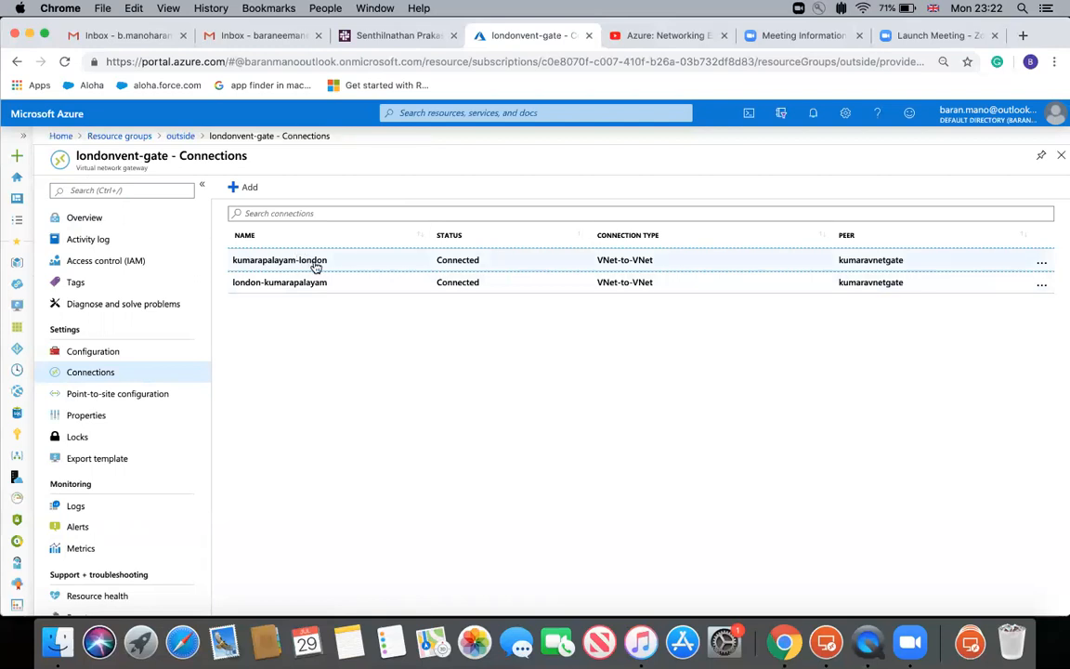
# - Start adding a connection to londonvent-gate and show the available connection types
pyautogui.click(245, 189)
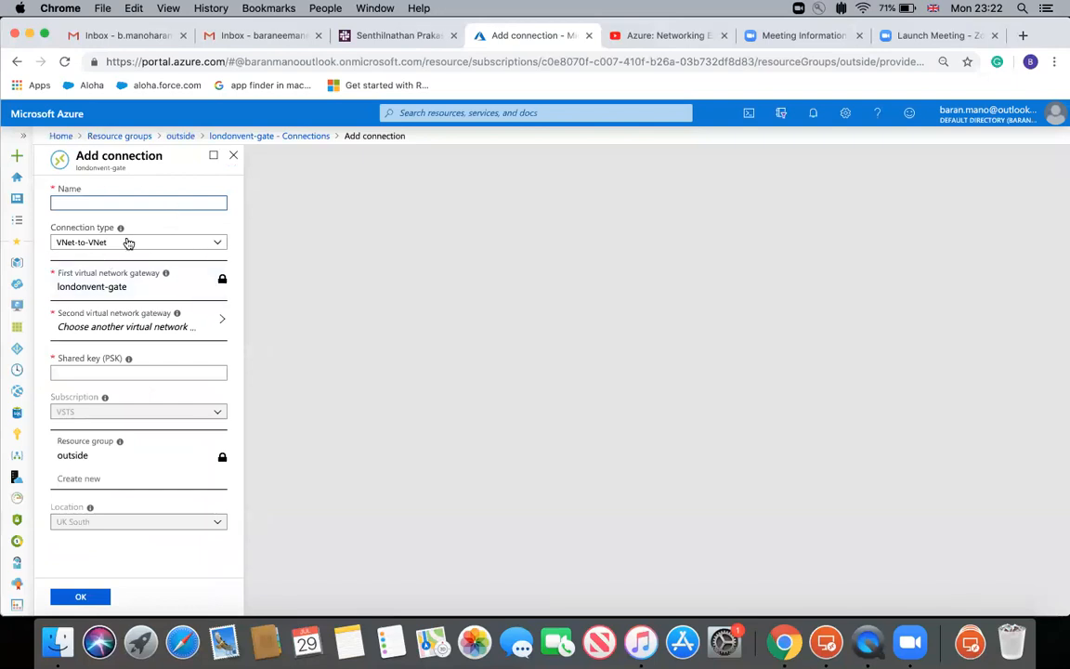
pyautogui.click(218, 242)
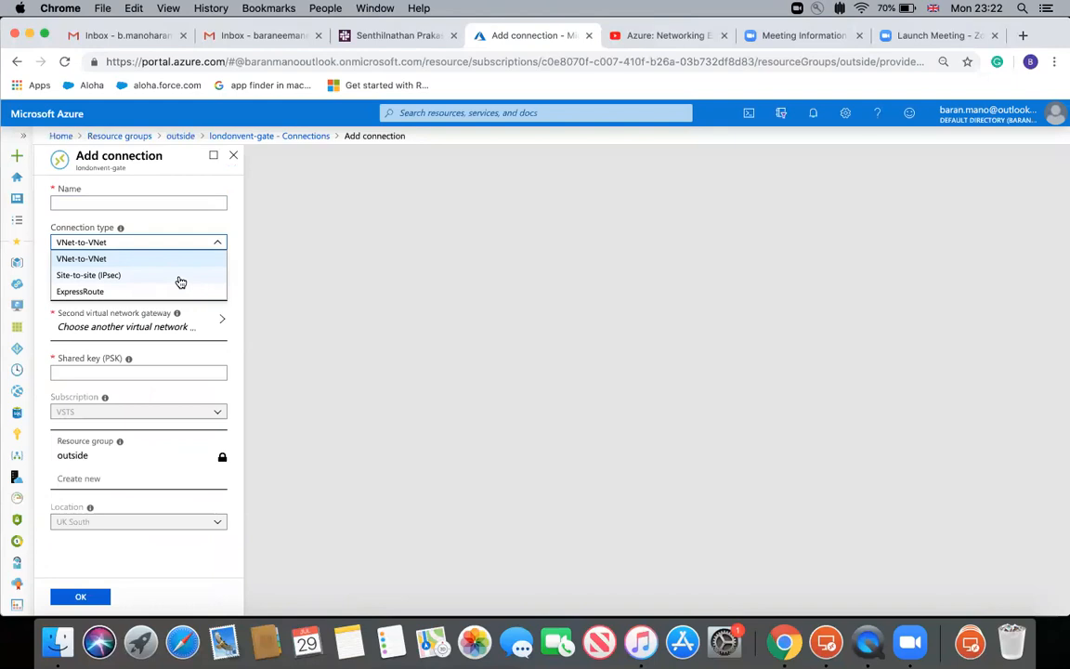
# - Switch to the YouTube video "Azure: Networking Explained plus Build a Site-to-site VPN" and skim its gateway and network setup parts
pyautogui.click(613, 36)
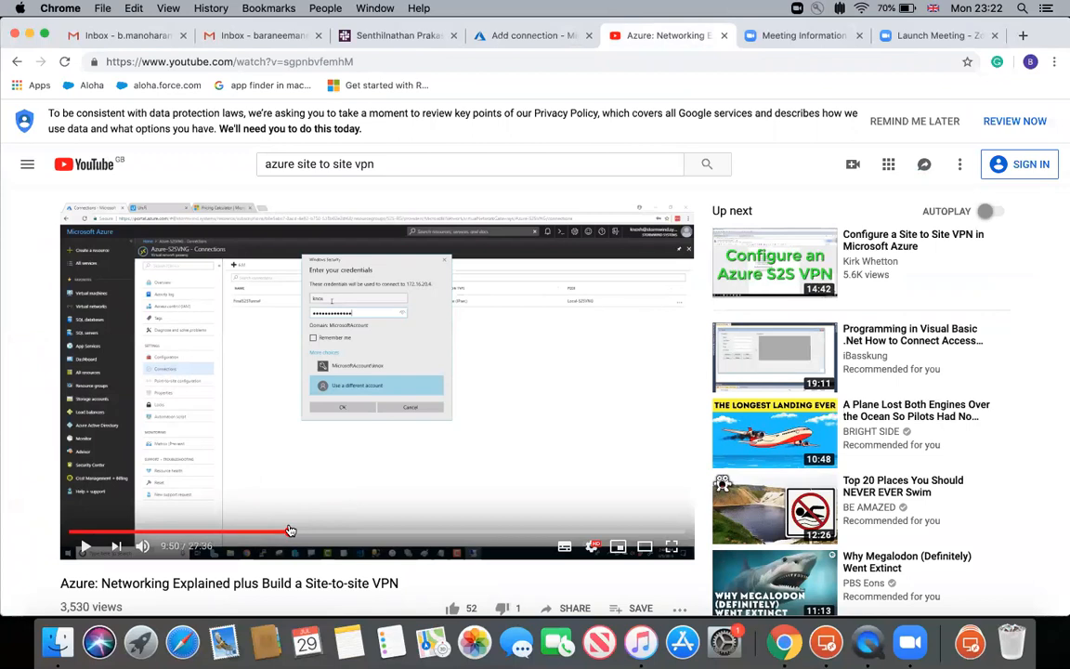
pyautogui.click(286, 529)
pyautogui.moveTo(307, 532); pyautogui.dragTo(405, 539)
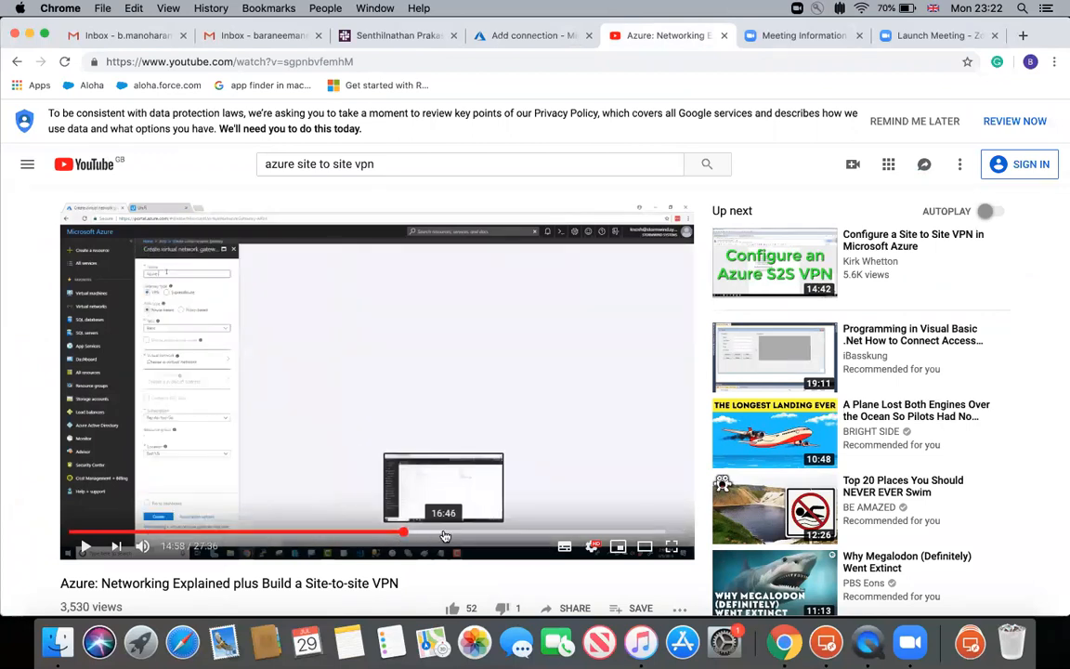
pyautogui.click(442, 534)
pyautogui.click(429, 534)
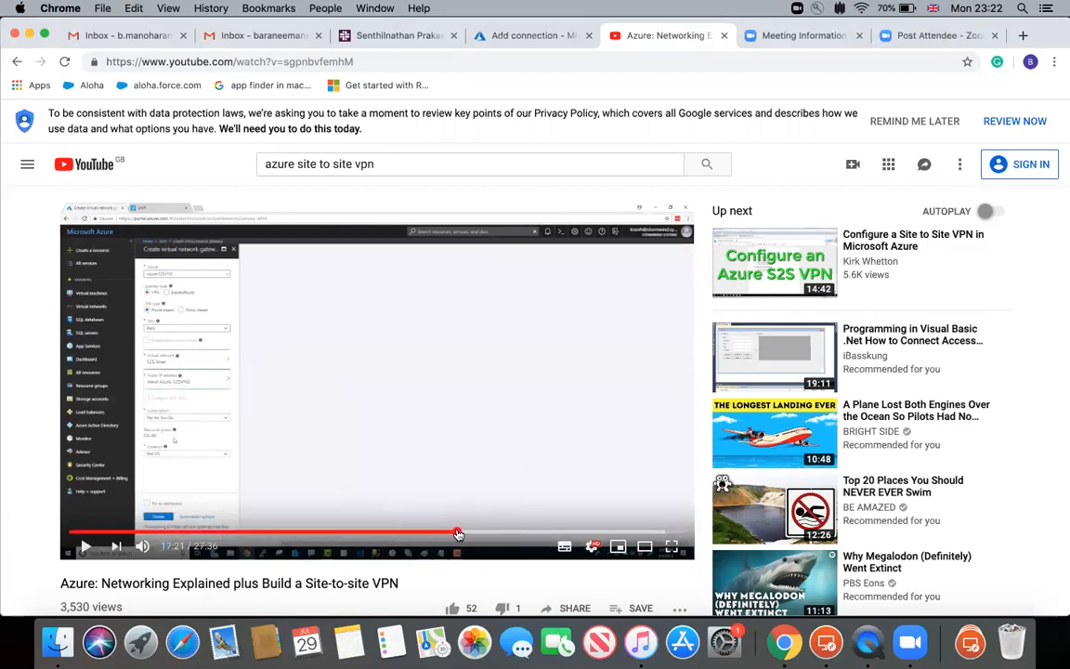
pyautogui.click(456, 534)
pyautogui.click(497, 534)
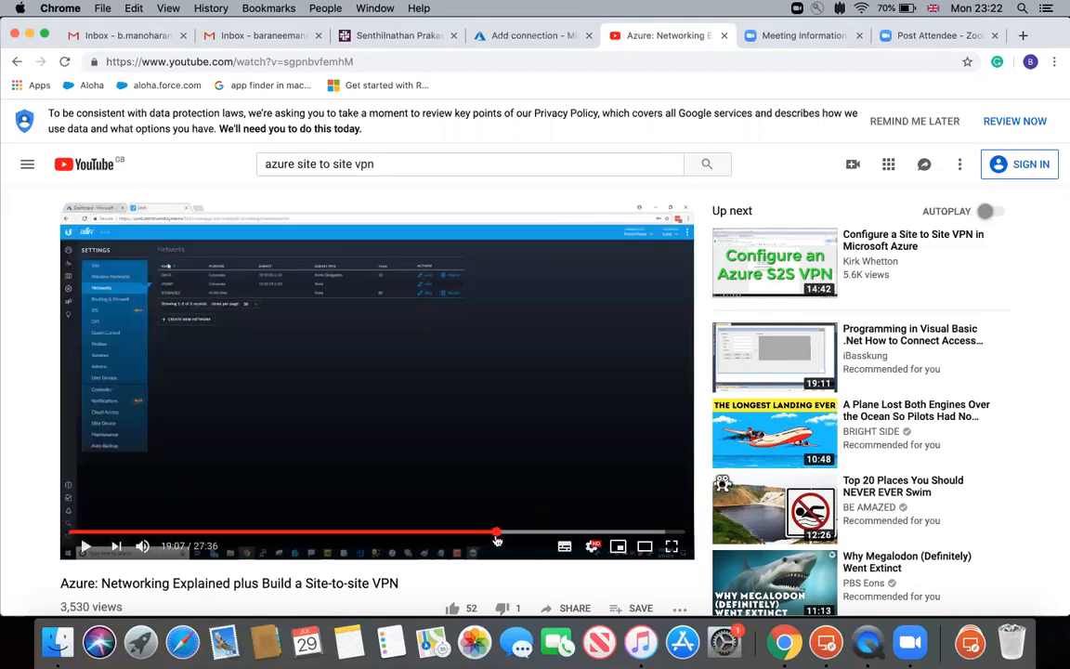
pyautogui.click(527, 534)
pyautogui.click(549, 535)
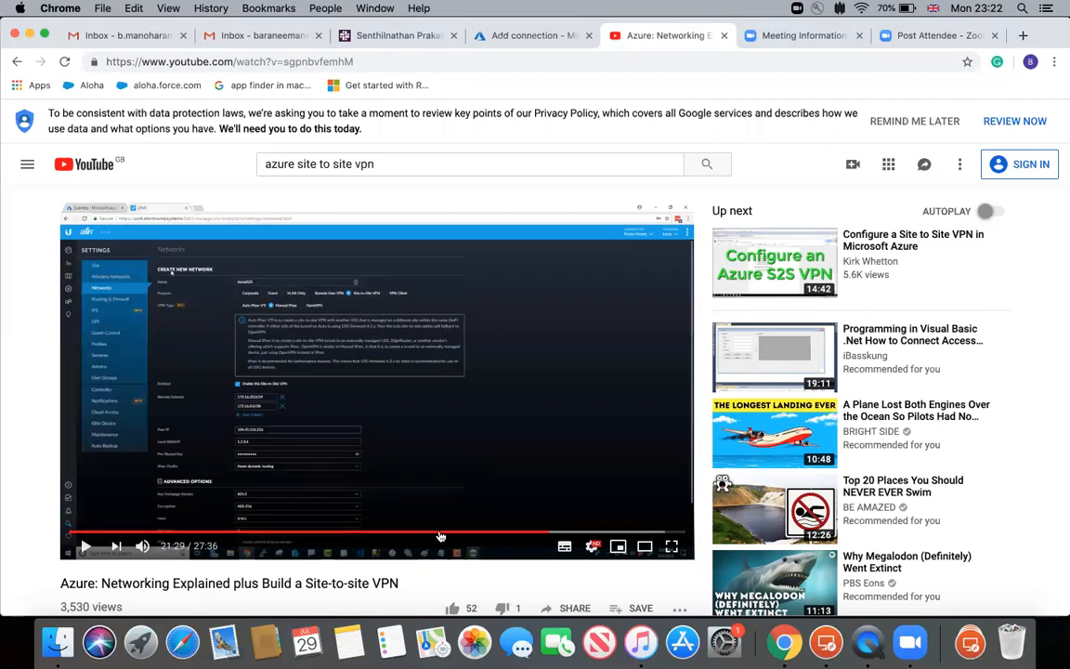
pyautogui.click(440, 535)
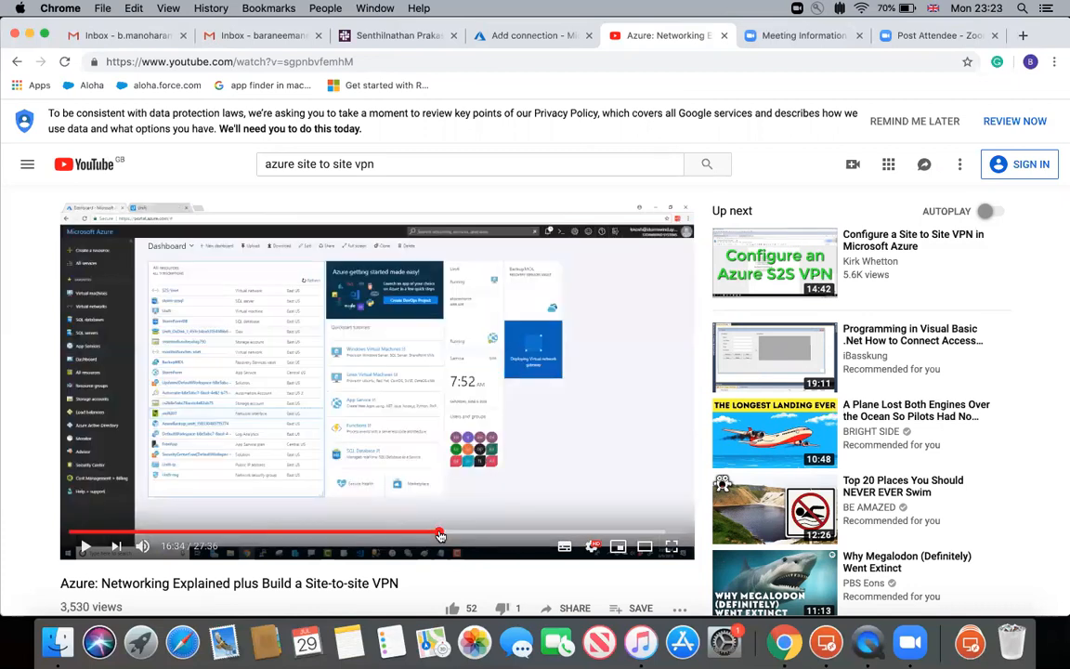
# - Skim the video from its beginning to the site-to-site network diagram at 8:24 and show it full screen
pyautogui.click(88, 533)
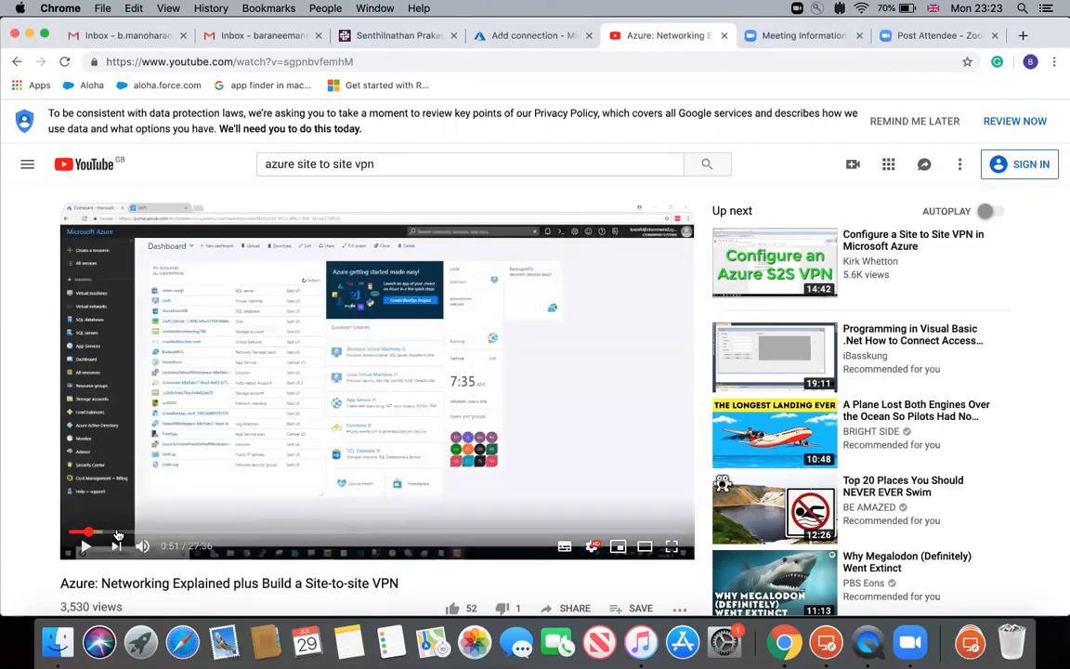
pyautogui.click(117, 535)
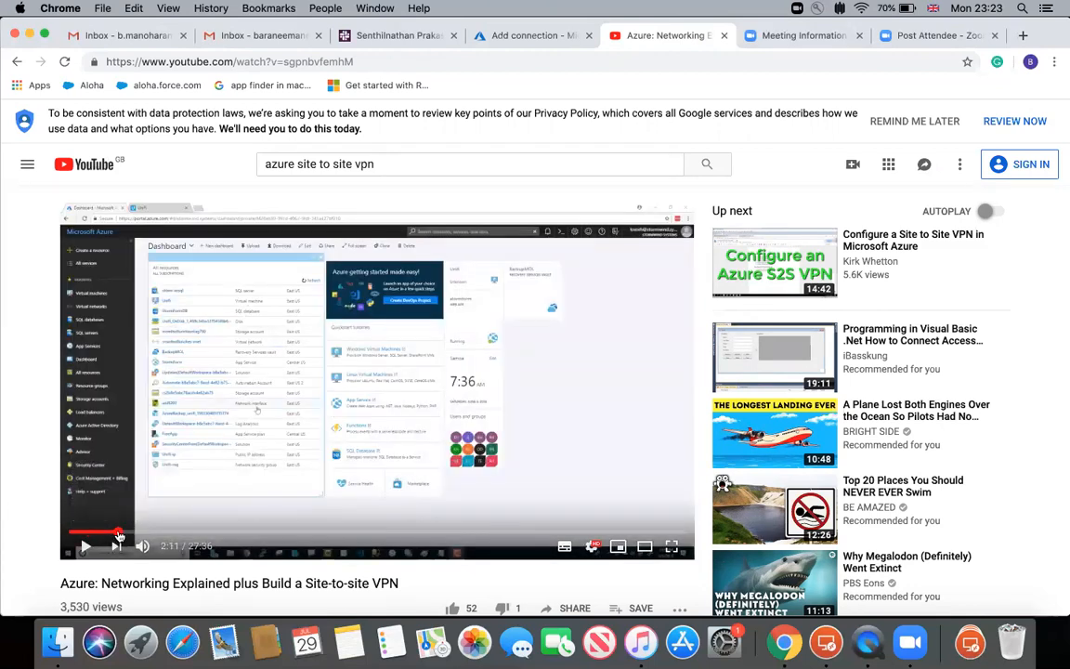
pyautogui.click(92, 535)
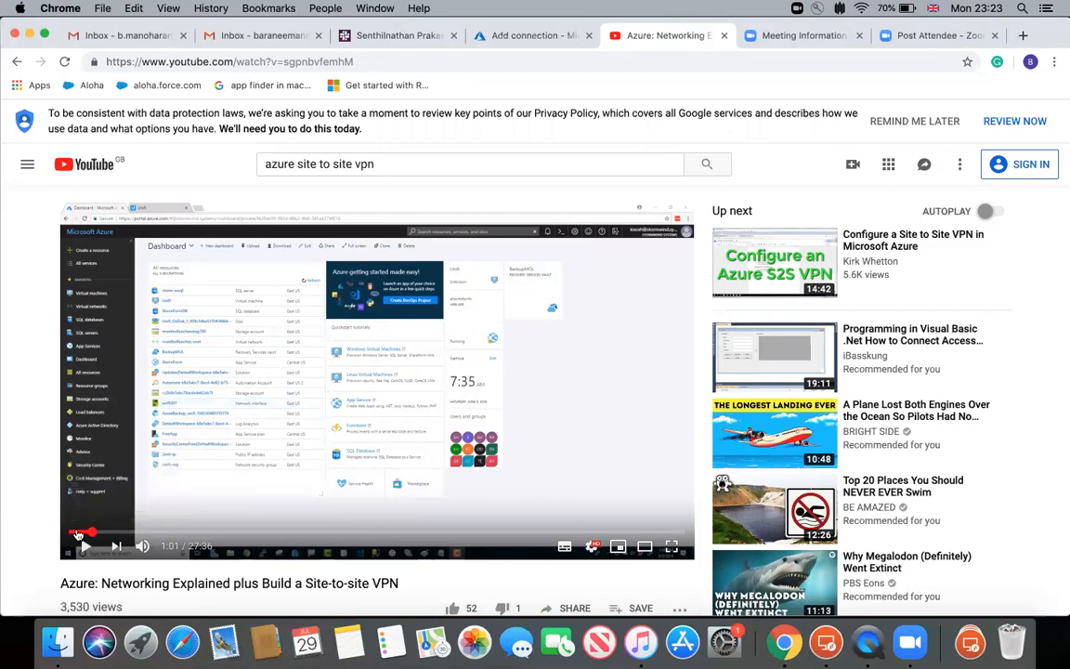
pyautogui.click(148, 535)
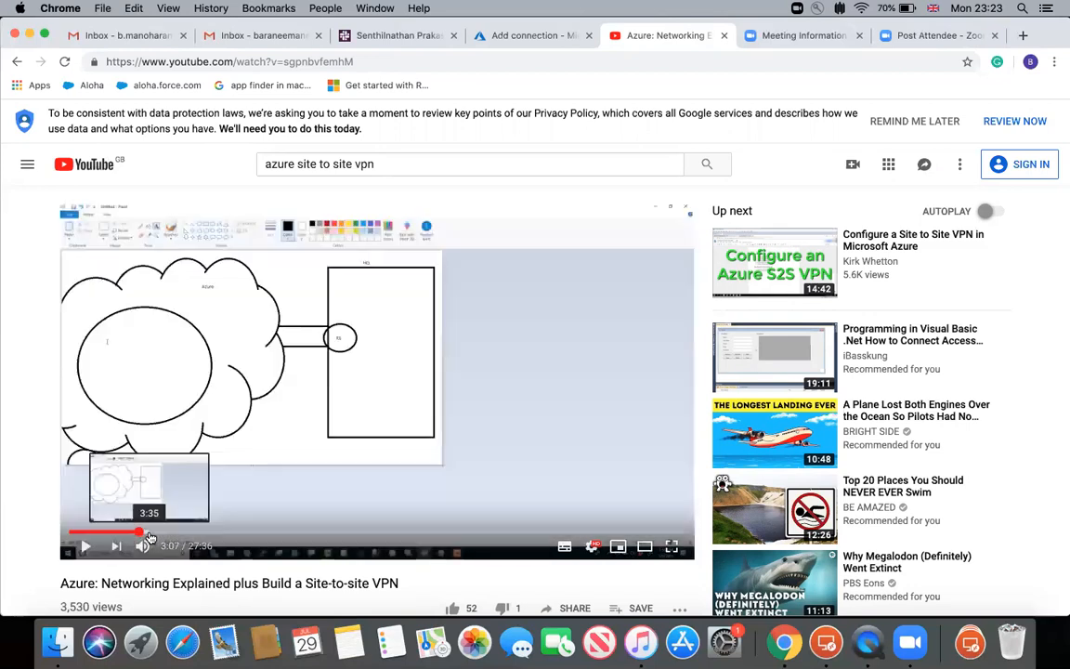
pyautogui.click(168, 535)
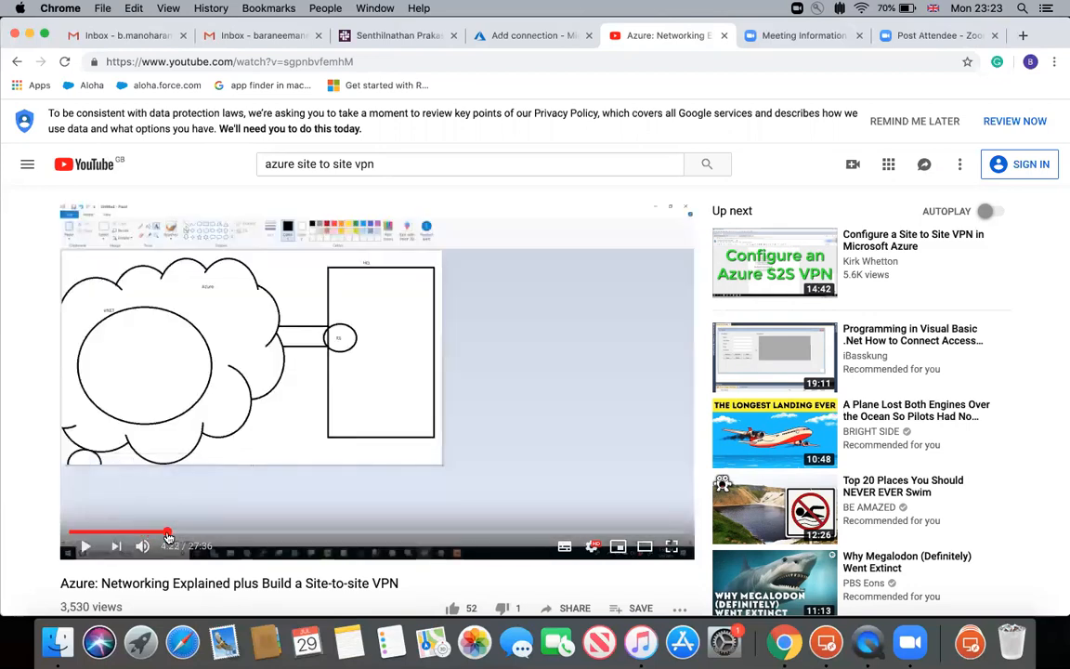
pyautogui.click(179, 536)
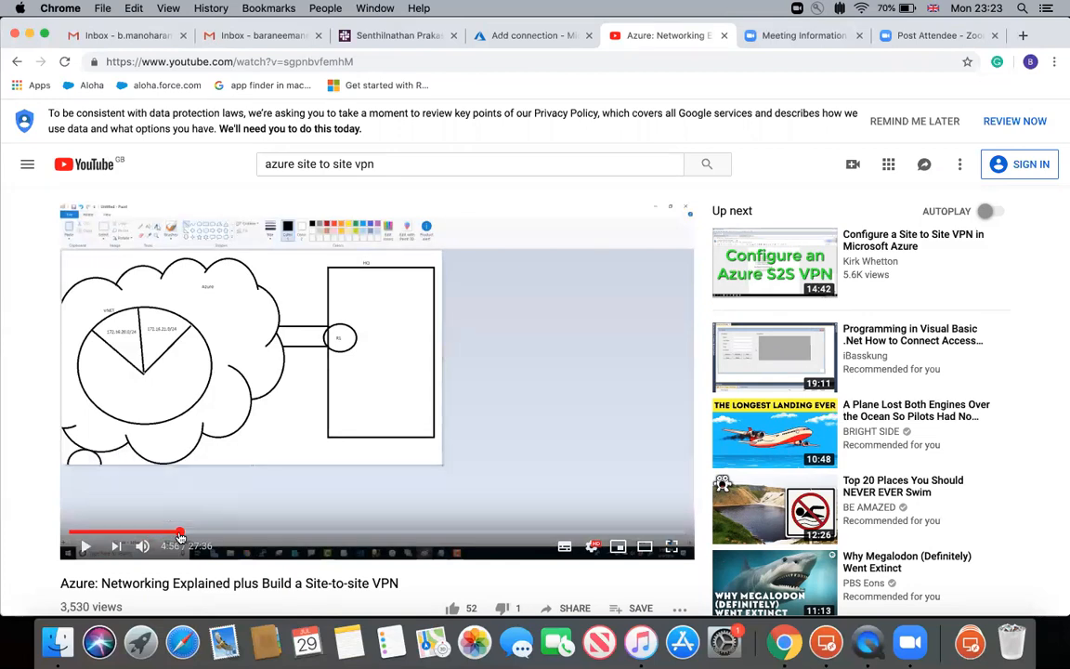
pyautogui.click(195, 535)
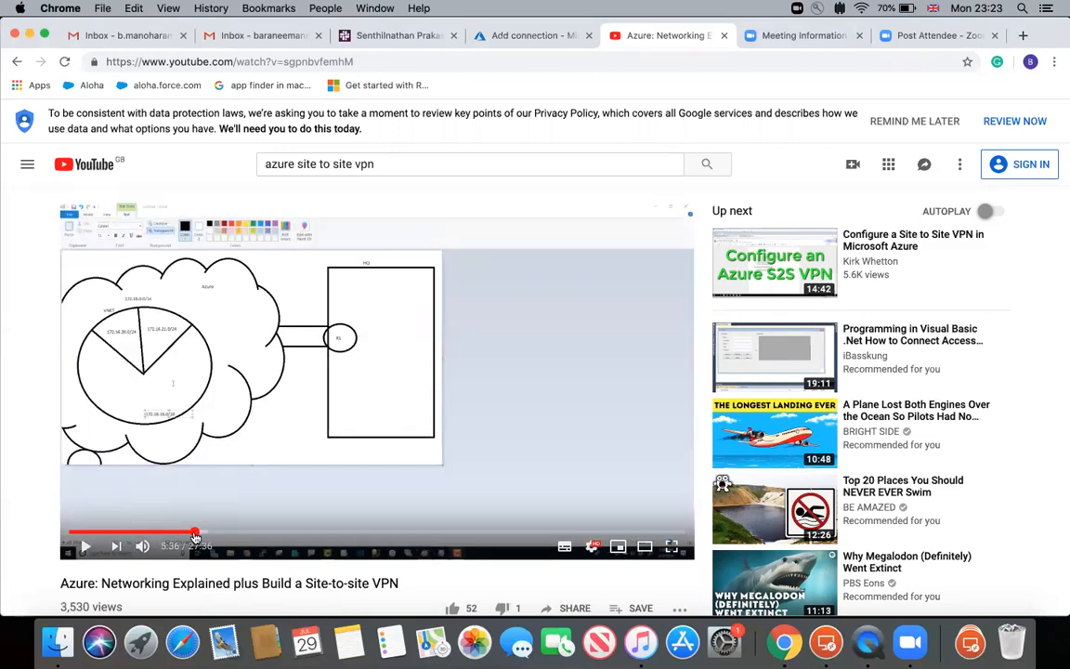
pyautogui.click(216, 536)
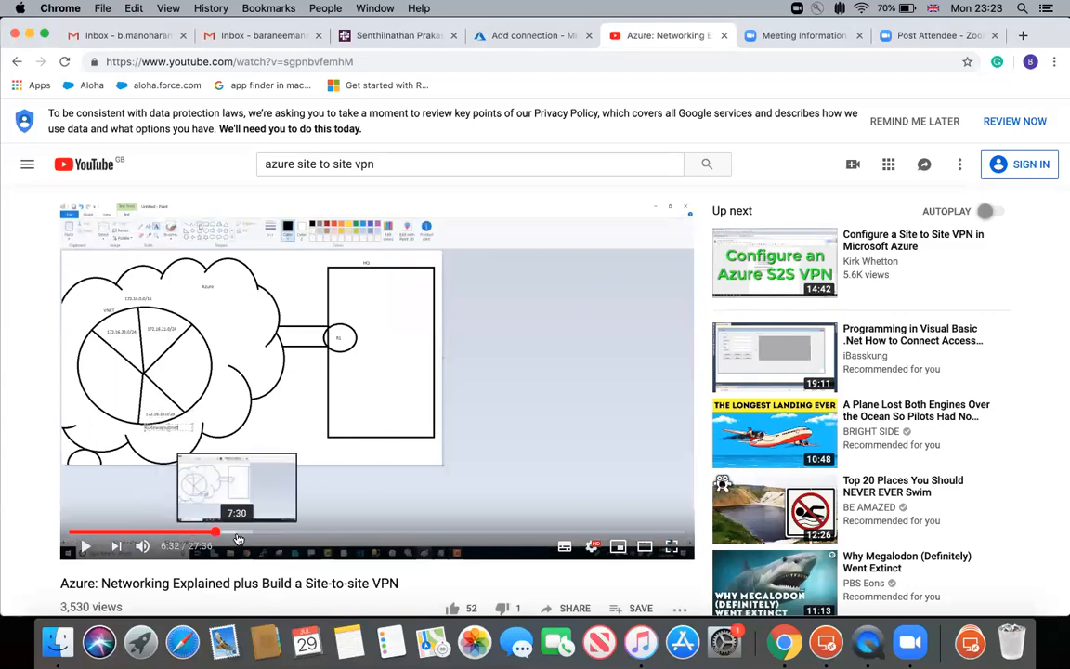
pyautogui.click(237, 535)
pyautogui.click(263, 534)
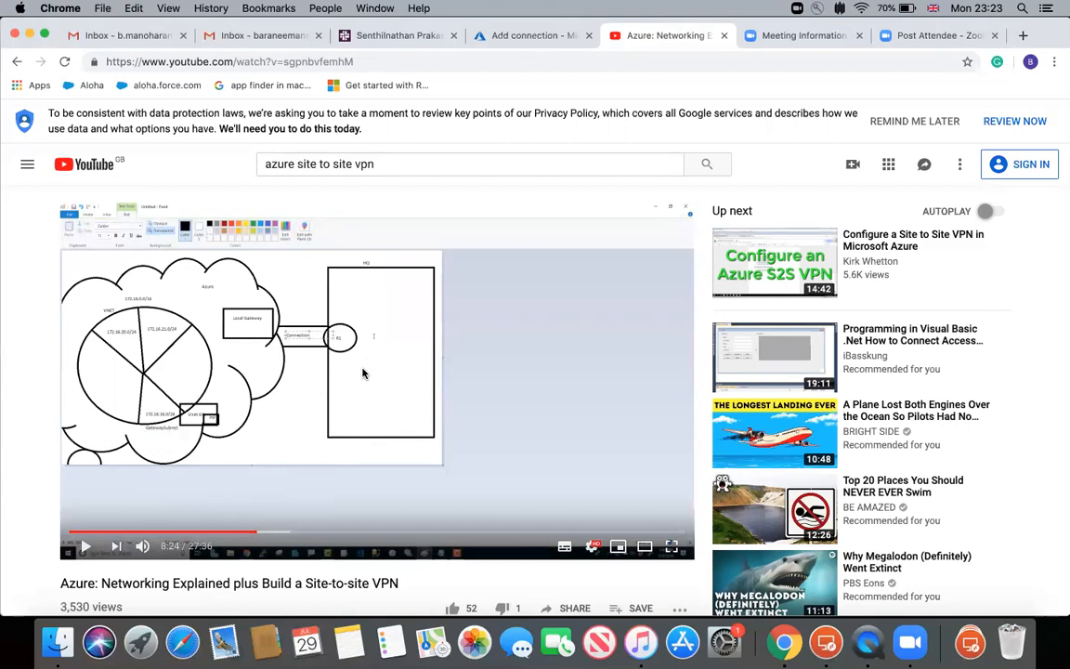
pyautogui.click(671, 546)
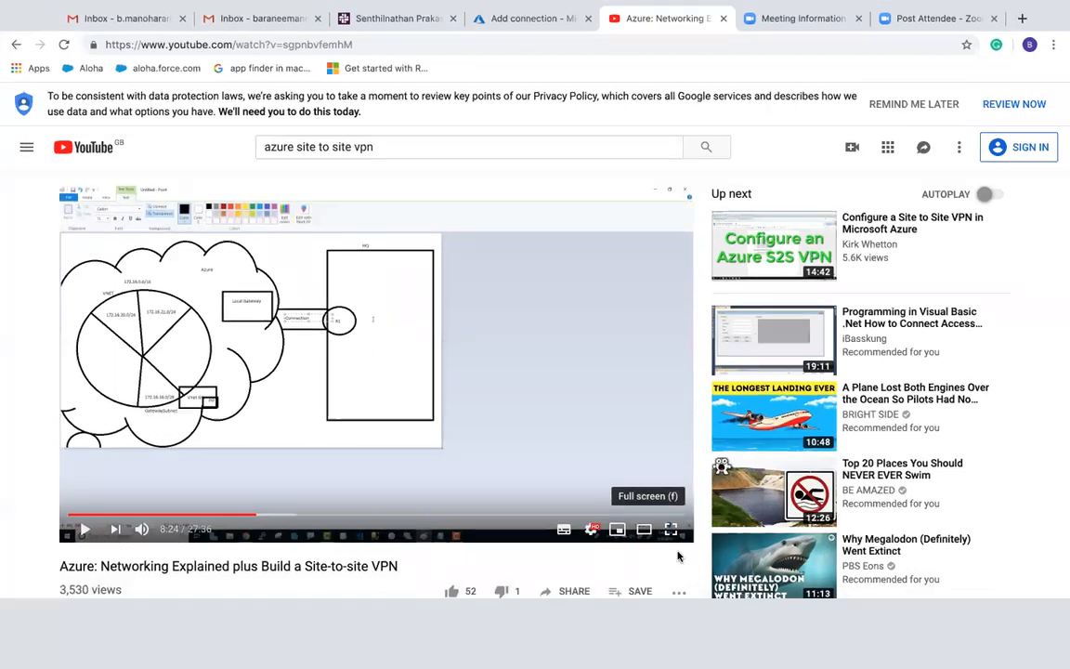
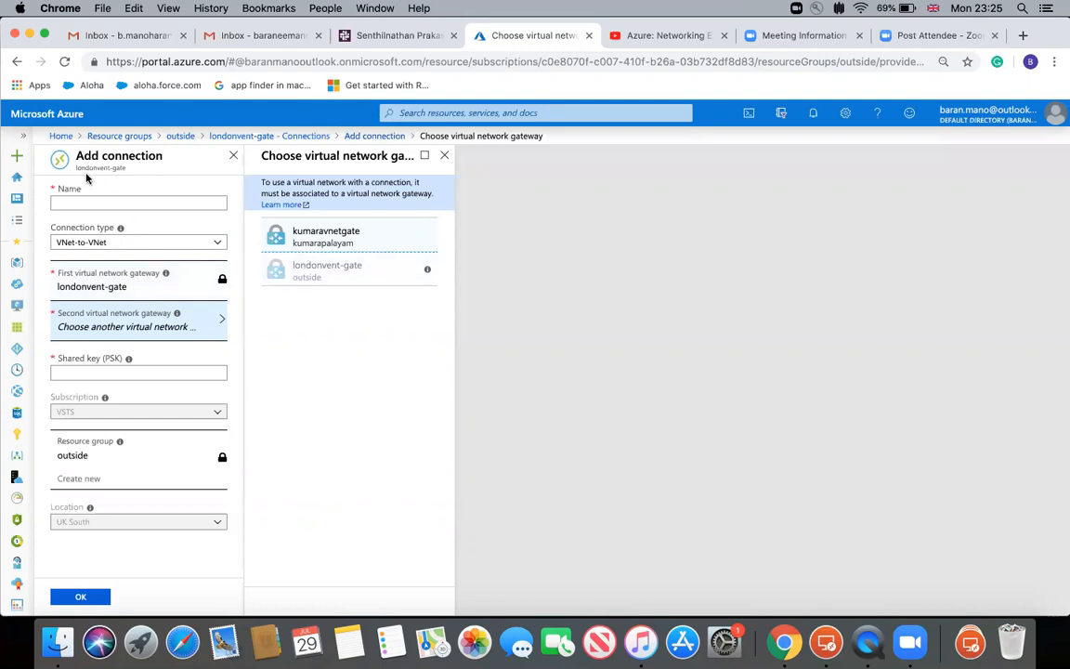
# - Return to the Azure connection form and choose kumaravnetgate as the second virtual network gateway
pyautogui.click(134, 203)
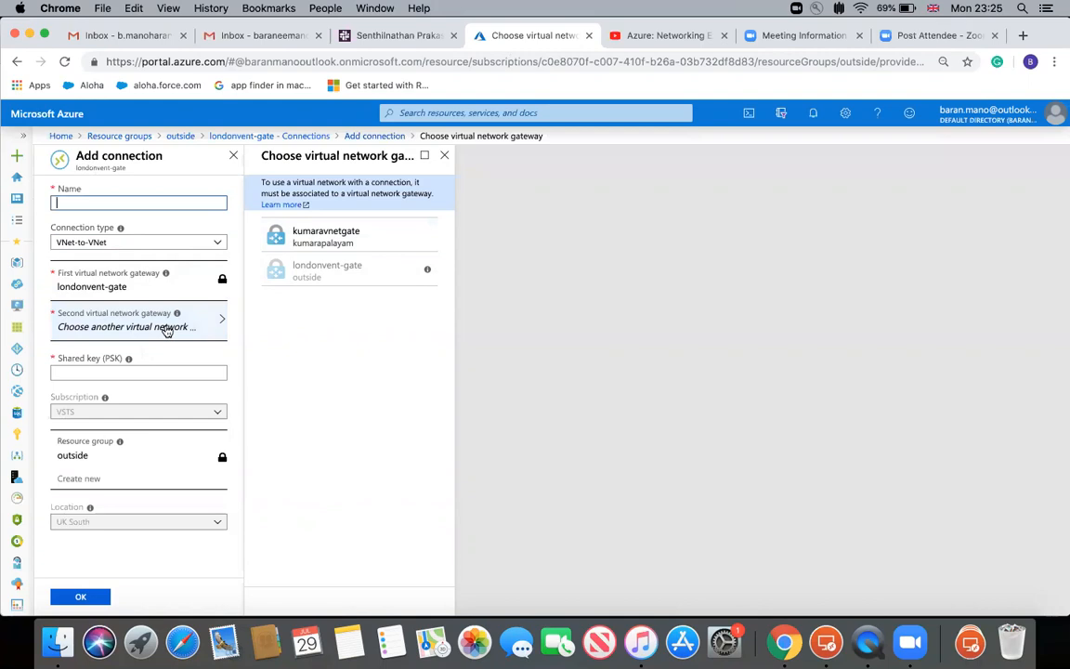
pyautogui.click(351, 232)
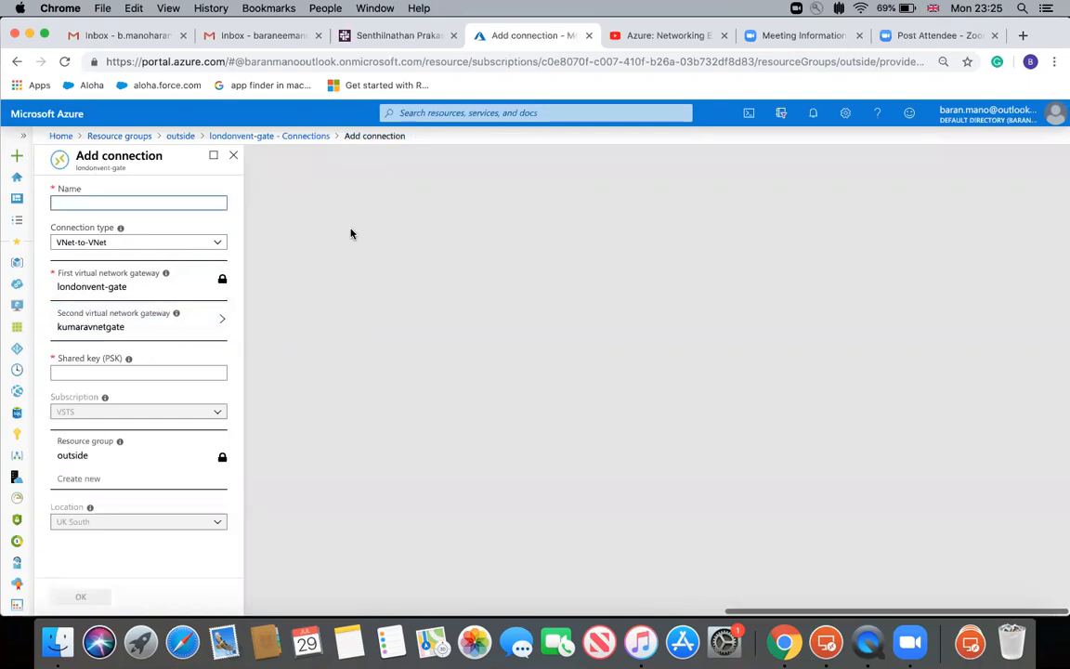
# - Show the shared key field of the londonvent-gate connection form, and discard the unsaved connection
pyautogui.click(189, 373)
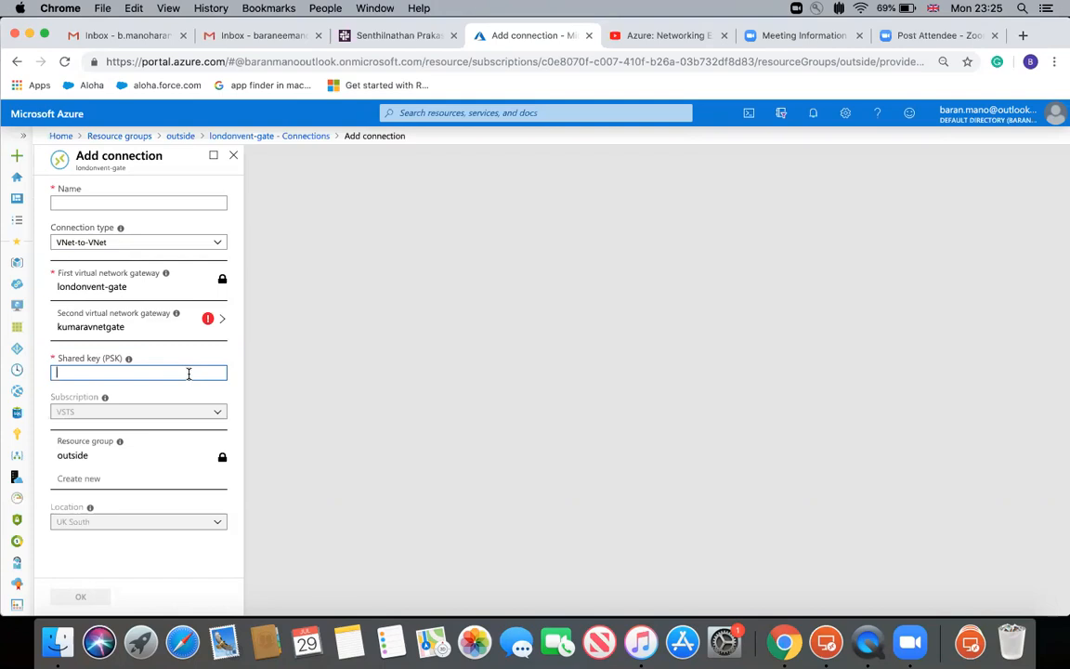
pyautogui.click(234, 155)
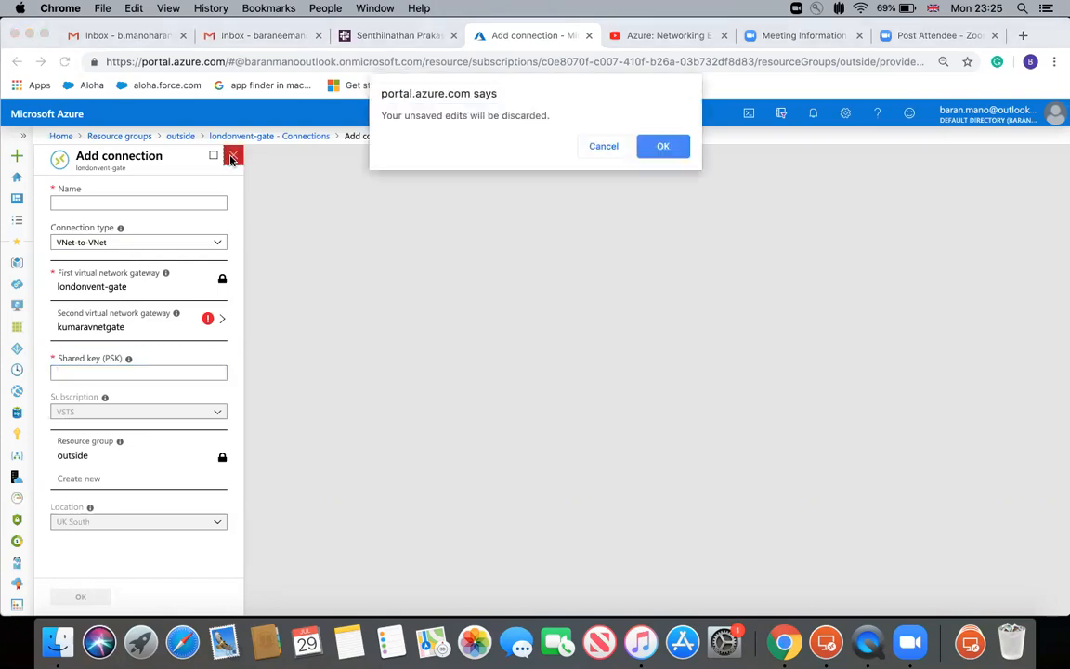
pyautogui.click(662, 146)
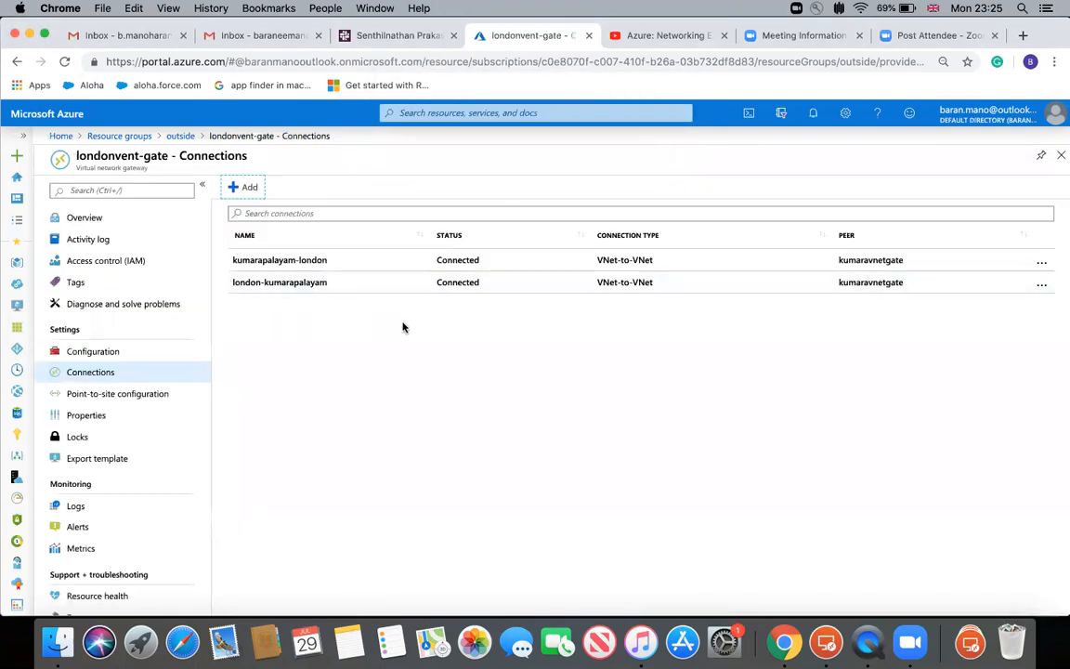
# - Open the outside resource group from the portal home and show the connections of its gateway londonvent-gate
pyautogui.click(17, 176)
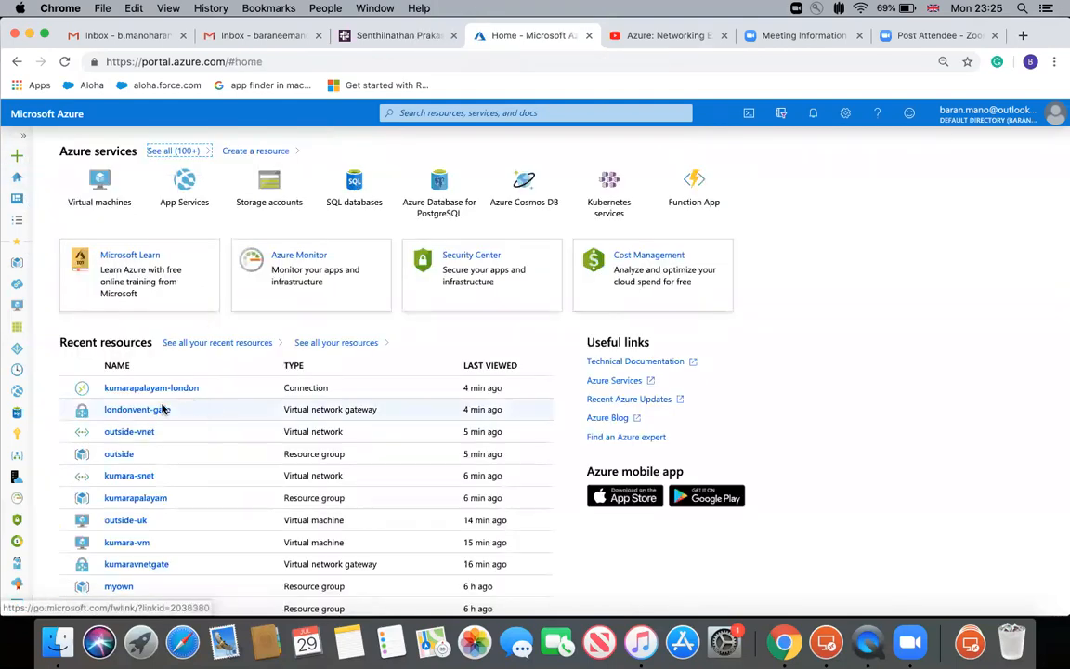
pyautogui.click(123, 455)
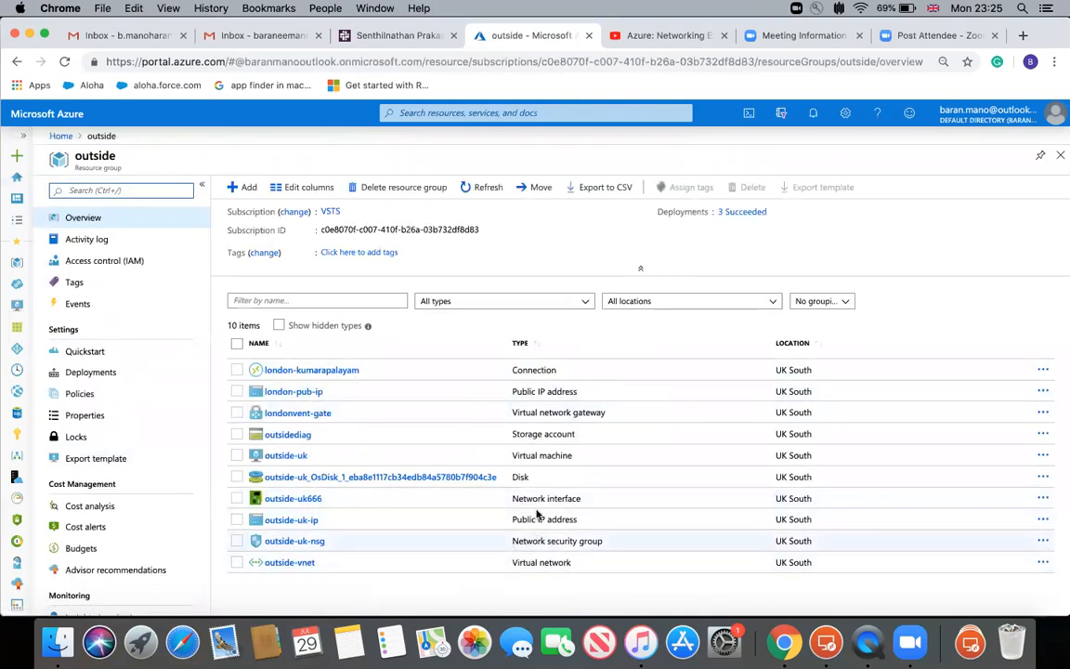
pyautogui.click(279, 413)
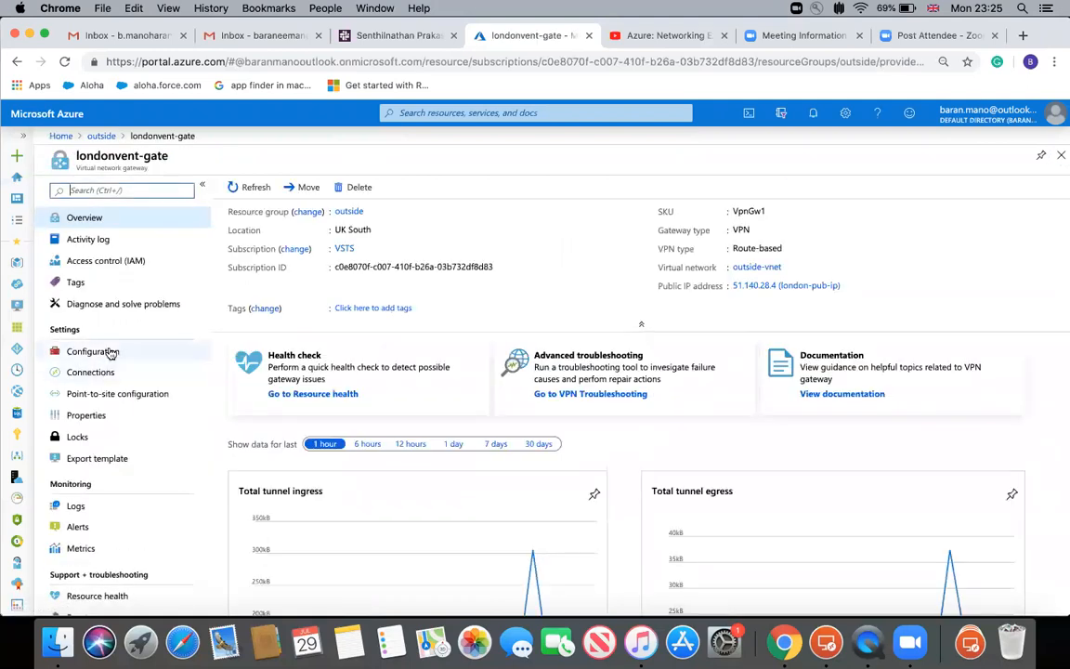
pyautogui.click(111, 372)
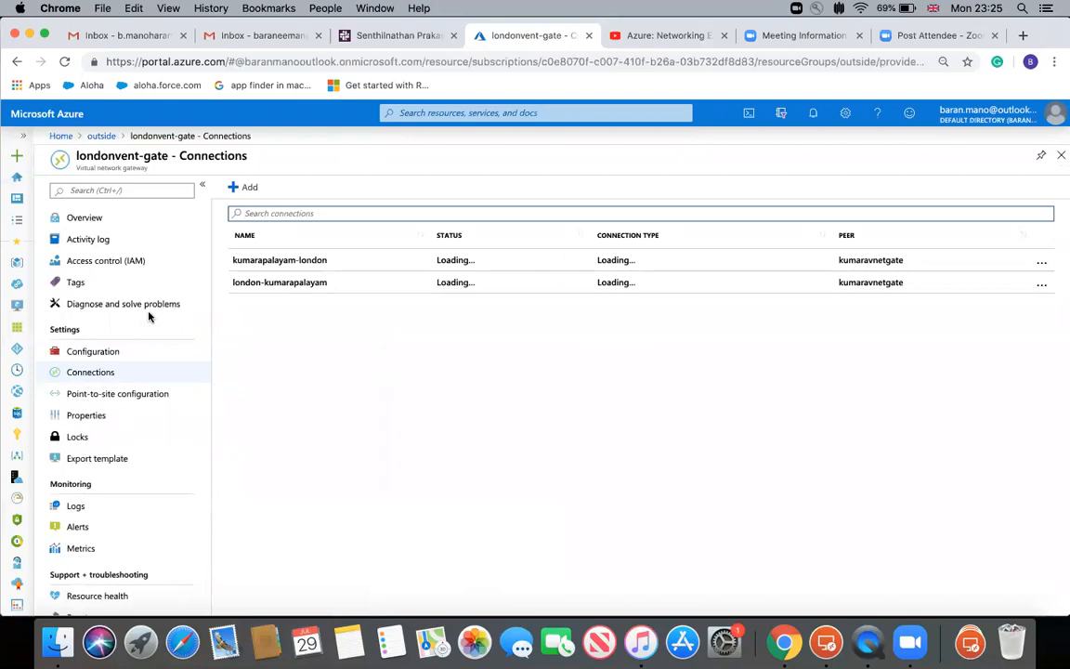
# - Start a VNet-to-VNet connection from londonvent-gate with kumaravnetgate as the second gateway, and discard the unsaved form
pyautogui.click(250, 192)
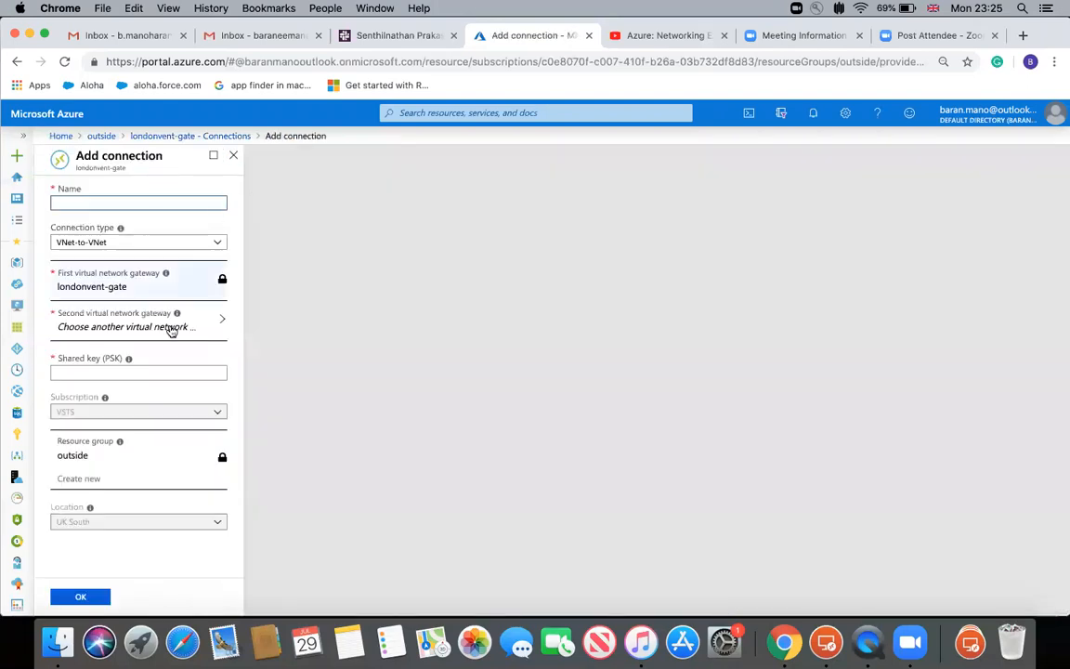
pyautogui.click(210, 327)
pyautogui.click(347, 246)
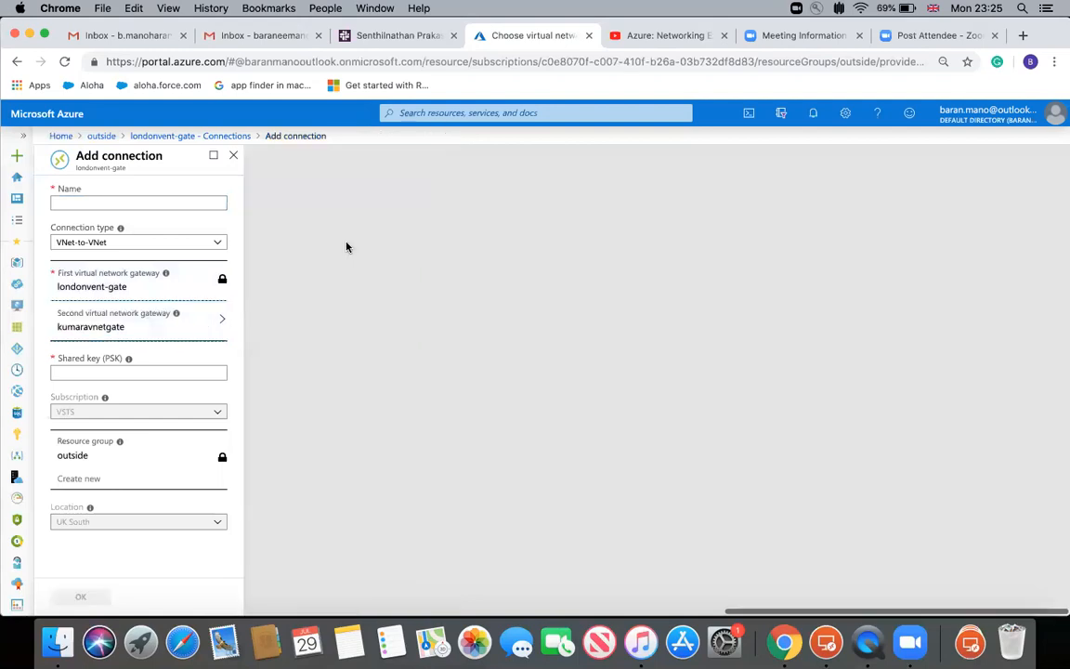
pyautogui.click(234, 157)
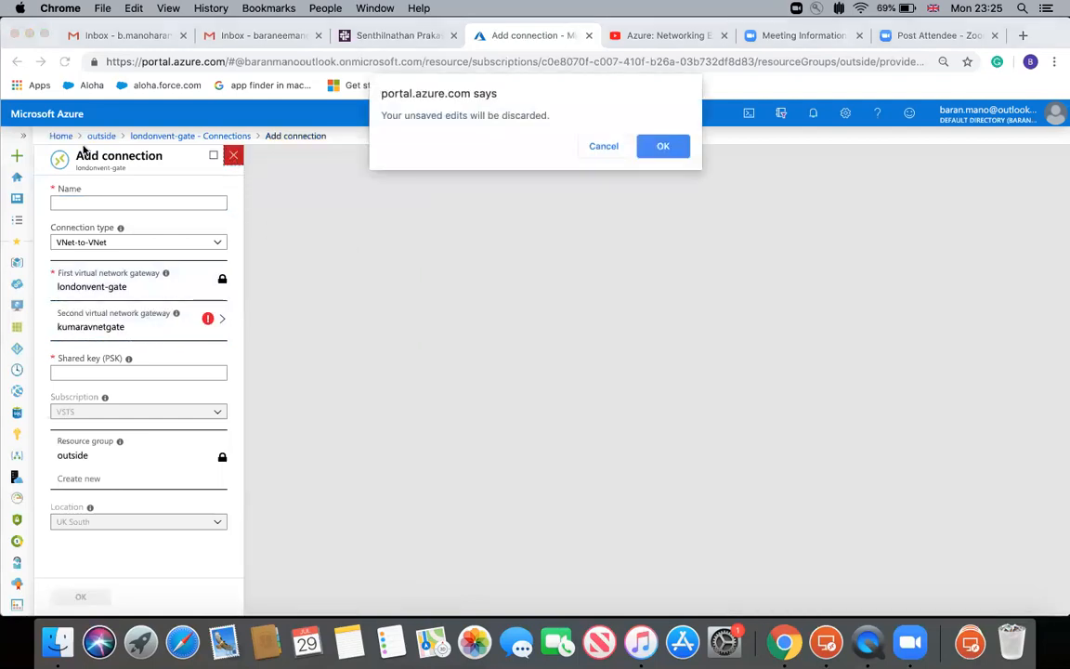
pyautogui.click(644, 151)
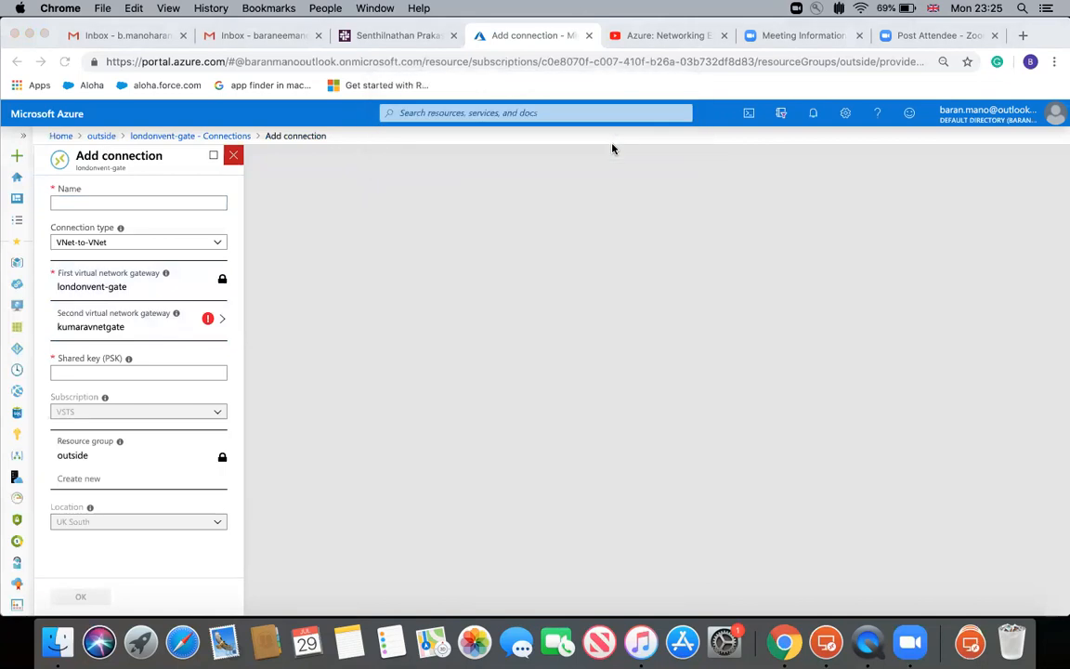
pyautogui.click(167, 138)
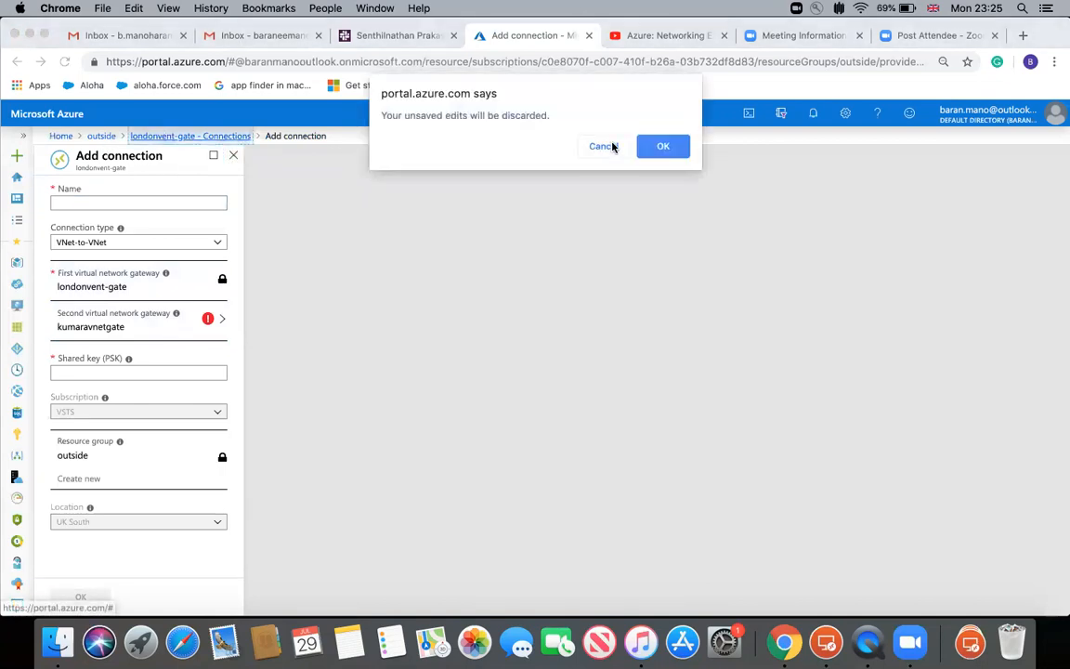
pyautogui.click(661, 147)
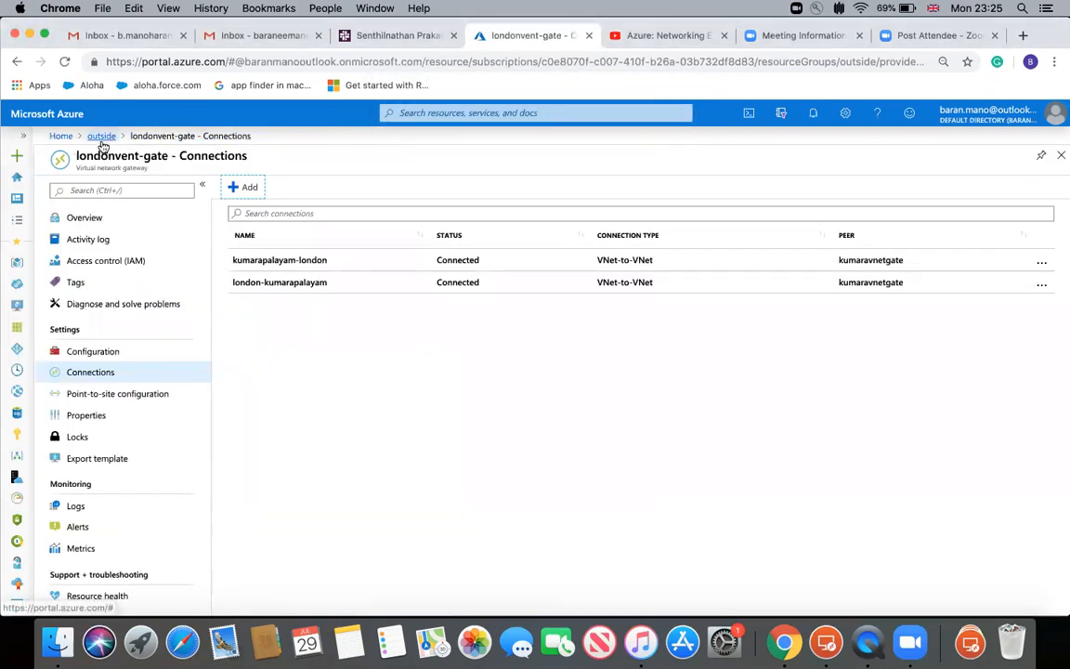
# - Return to the portal home, open the kumarapalayam resource group and show the connections of its gateway kumaravnetgate
pyautogui.click(100, 136)
pyautogui.click(61, 136)
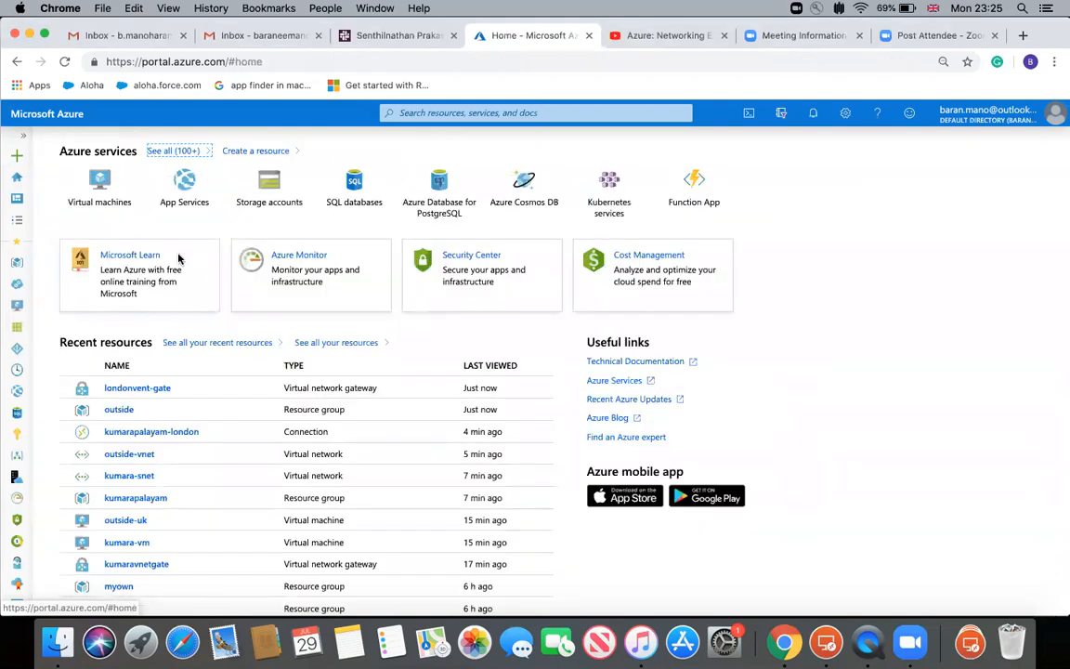
pyautogui.click(142, 503)
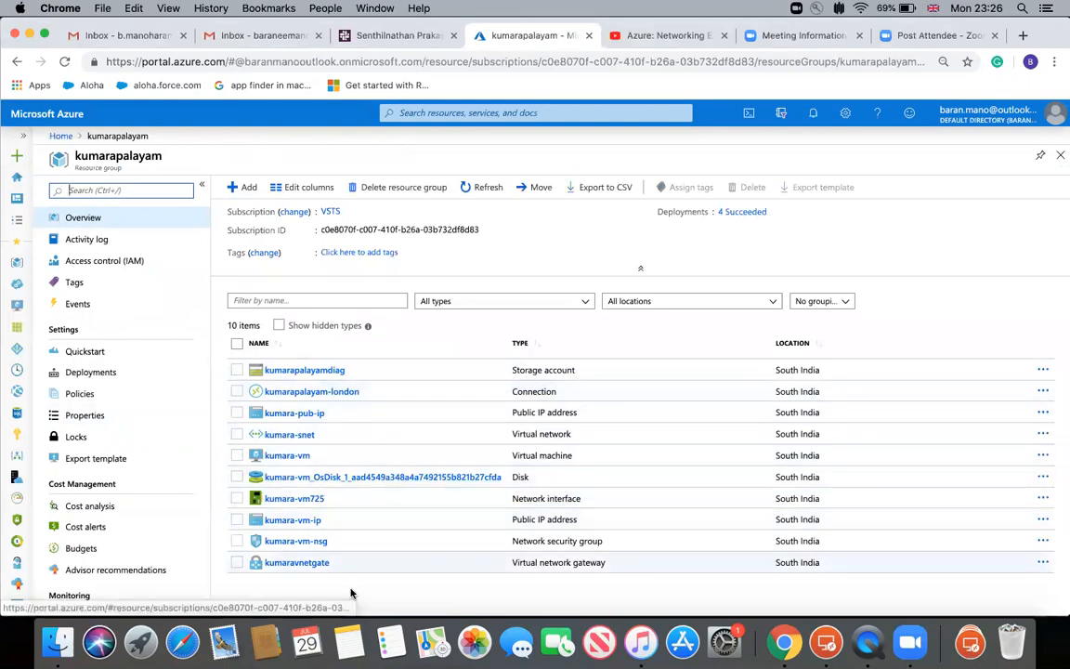
pyautogui.click(288, 562)
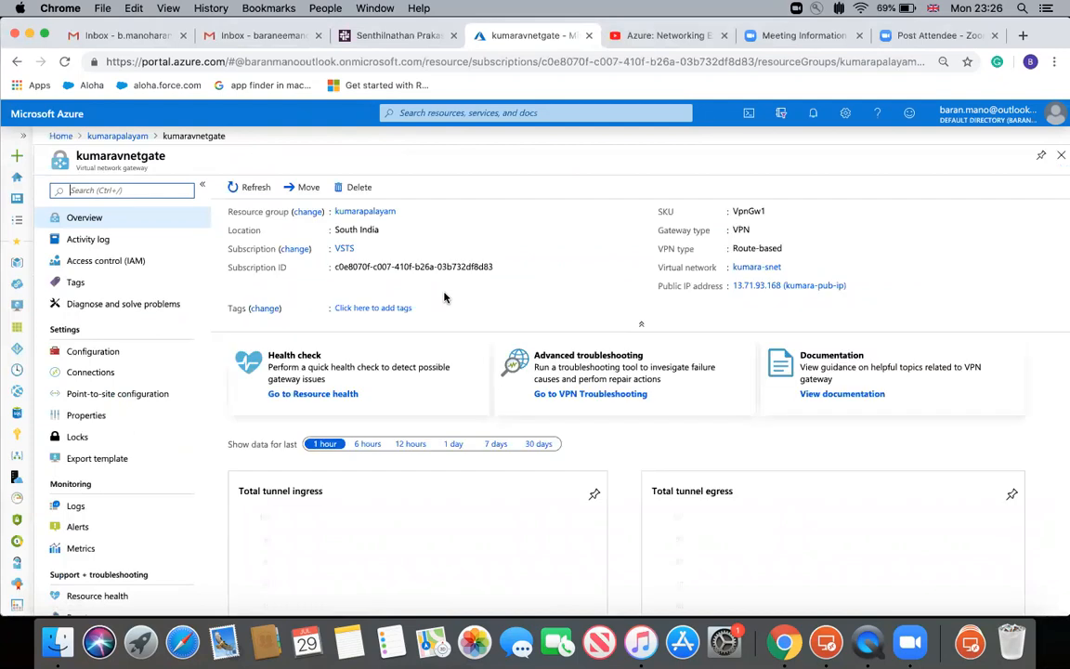
pyautogui.click(98, 373)
# - Start a VNet-to-VNet connection from kumaravnetgate with londonvent-gate as the second gateway, show the shared key field, and discard the form
pyautogui.click(237, 185)
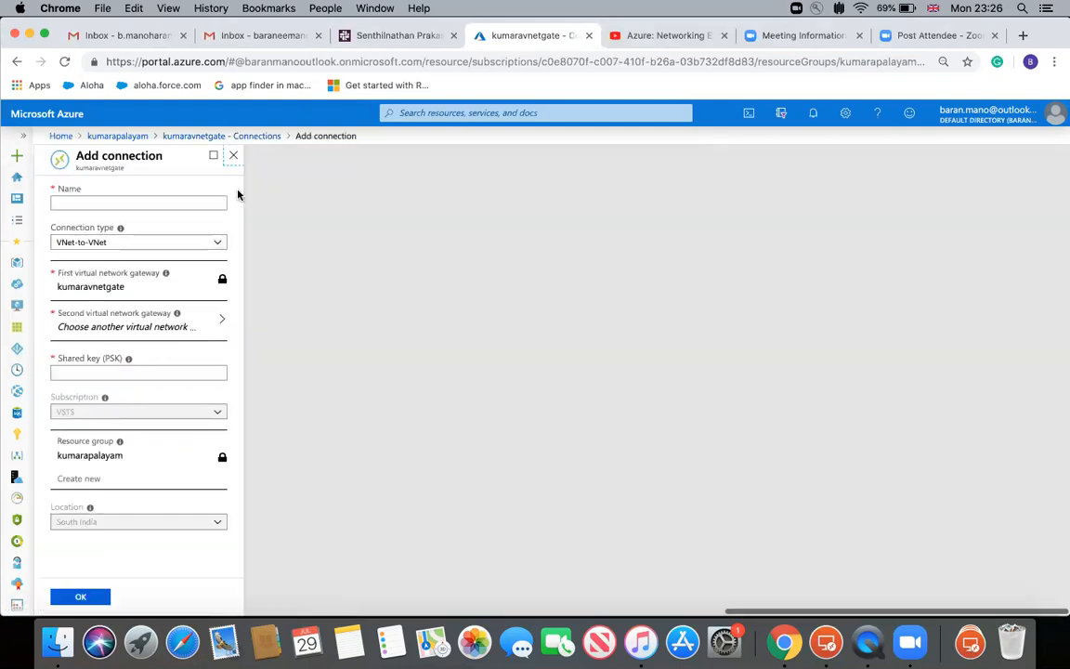
pyautogui.click(220, 325)
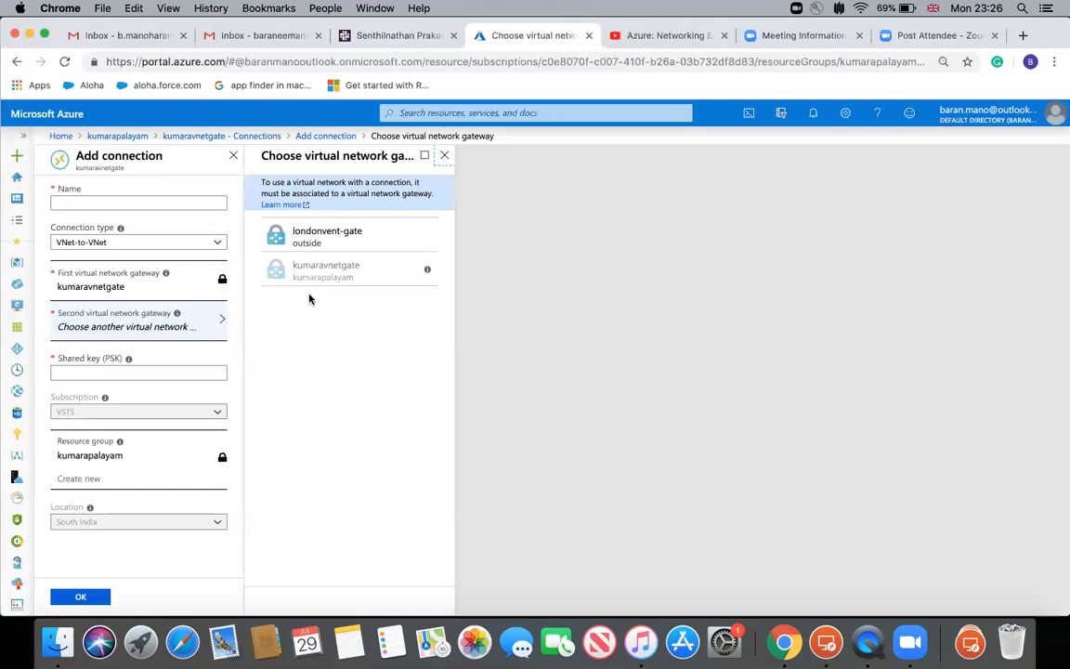
pyautogui.click(332, 241)
pyautogui.click(143, 370)
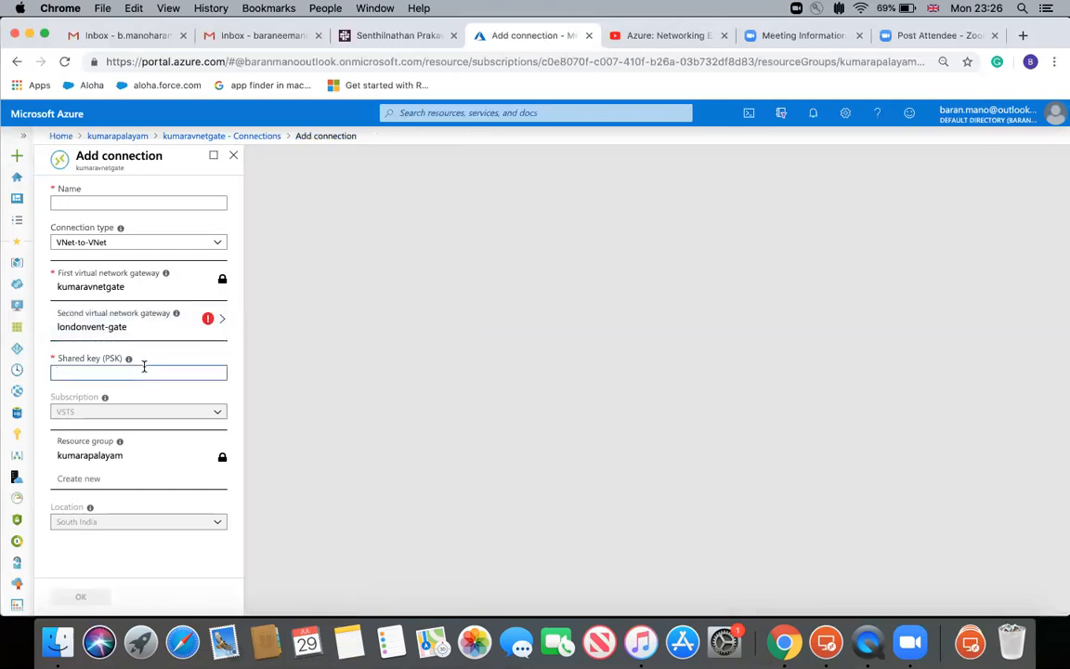
pyautogui.click(233, 155)
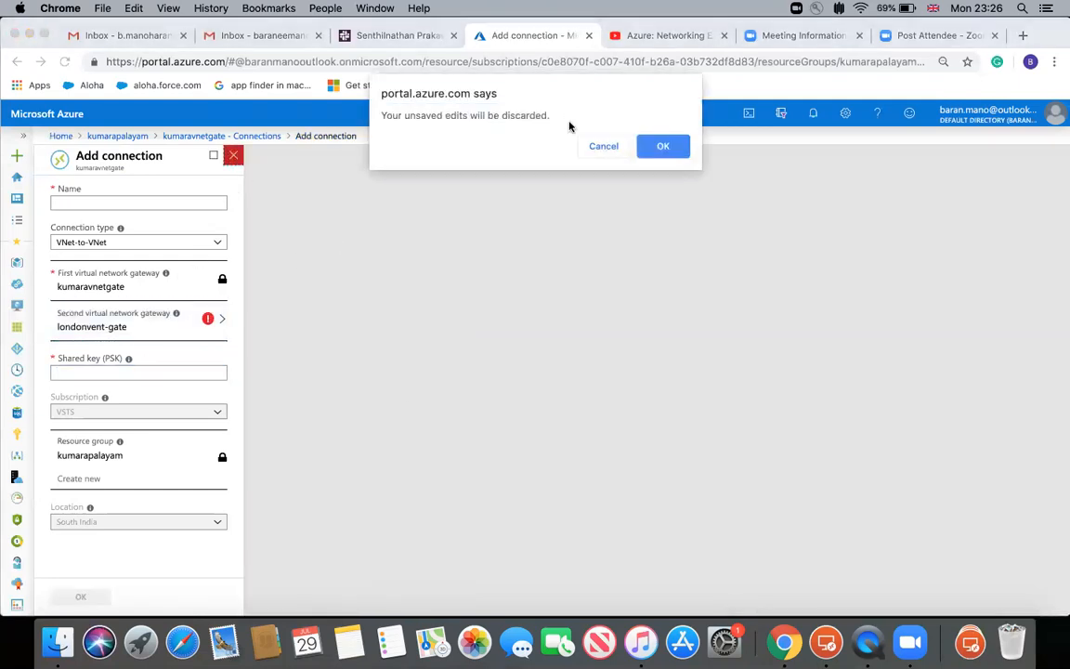
pyautogui.click(658, 147)
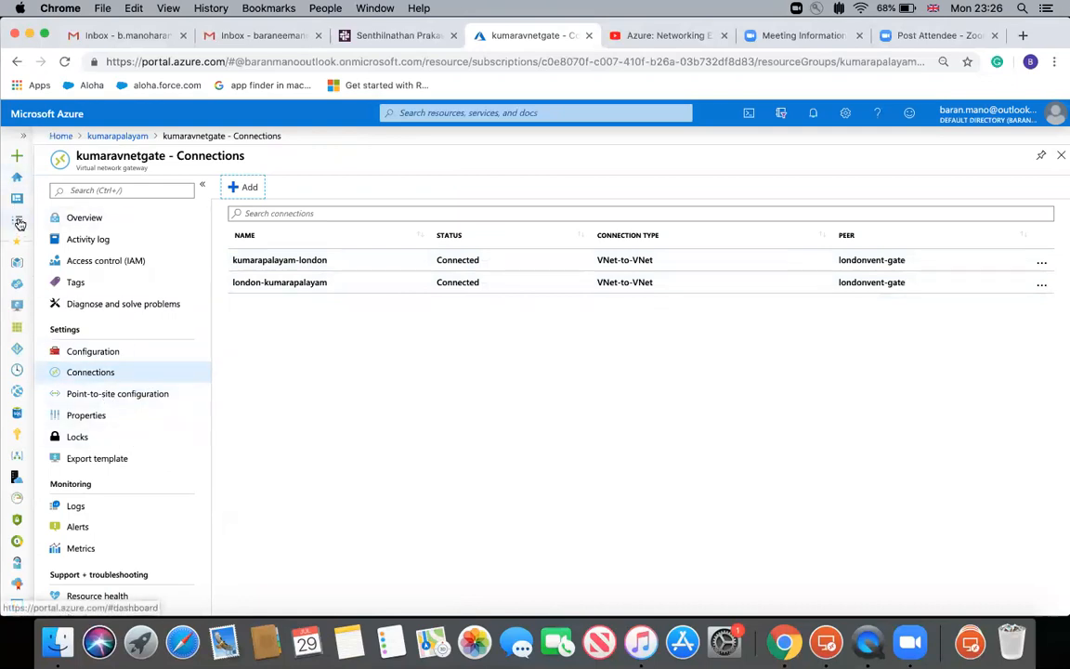
# - List the virtual machines and review the overview details of outside-uk and kumara-vm
pyautogui.click(18, 180)
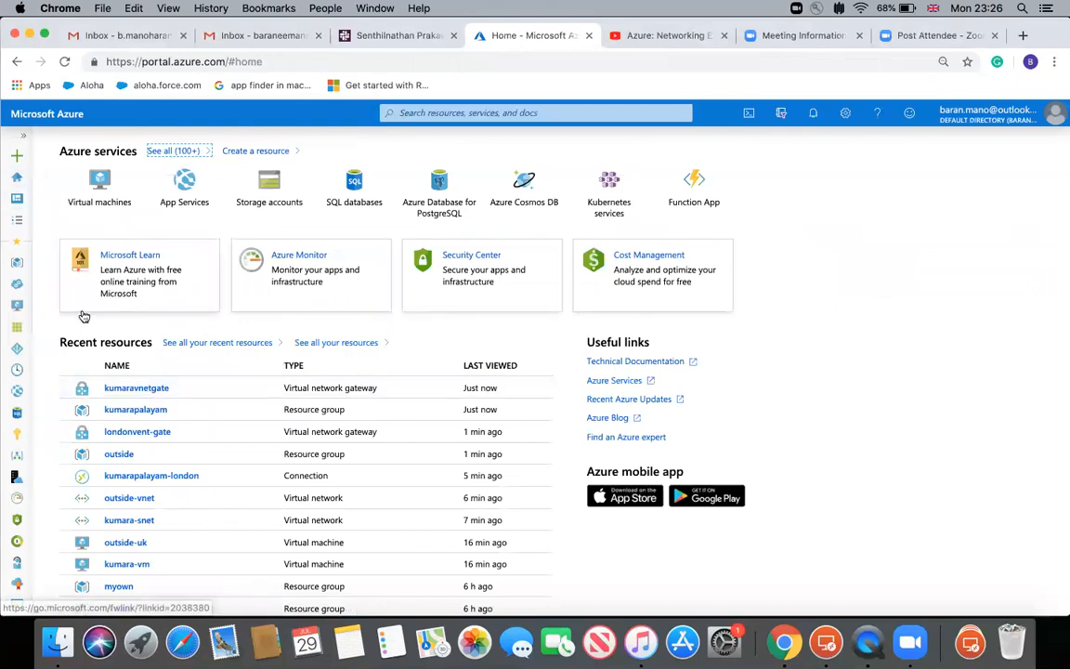
pyautogui.click(19, 311)
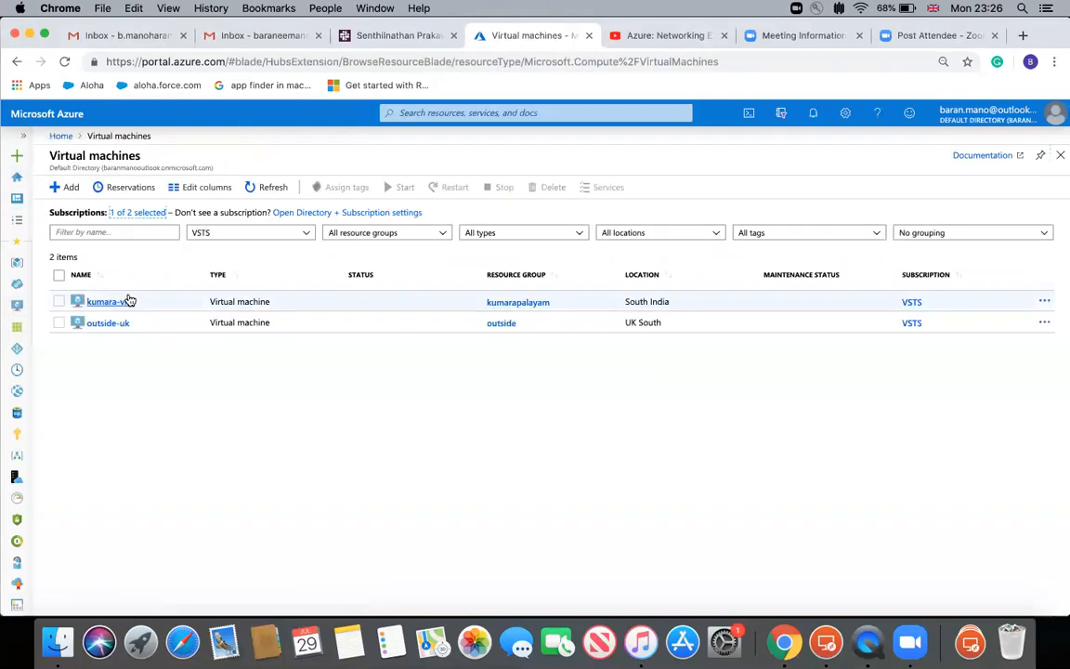
pyautogui.click(497, 304)
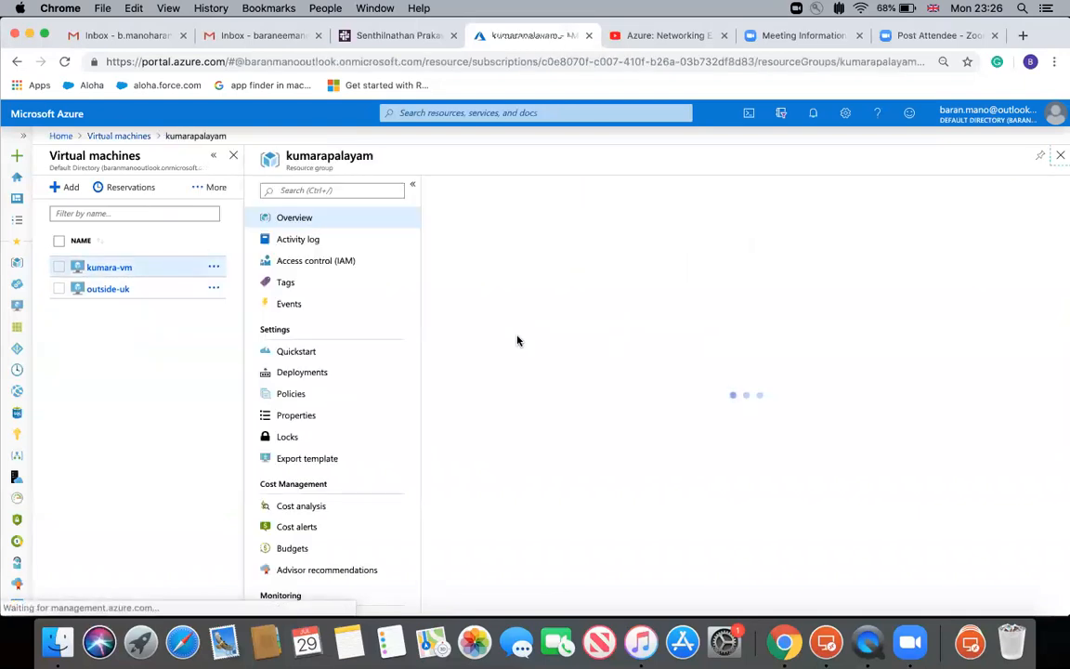
pyautogui.click(112, 290)
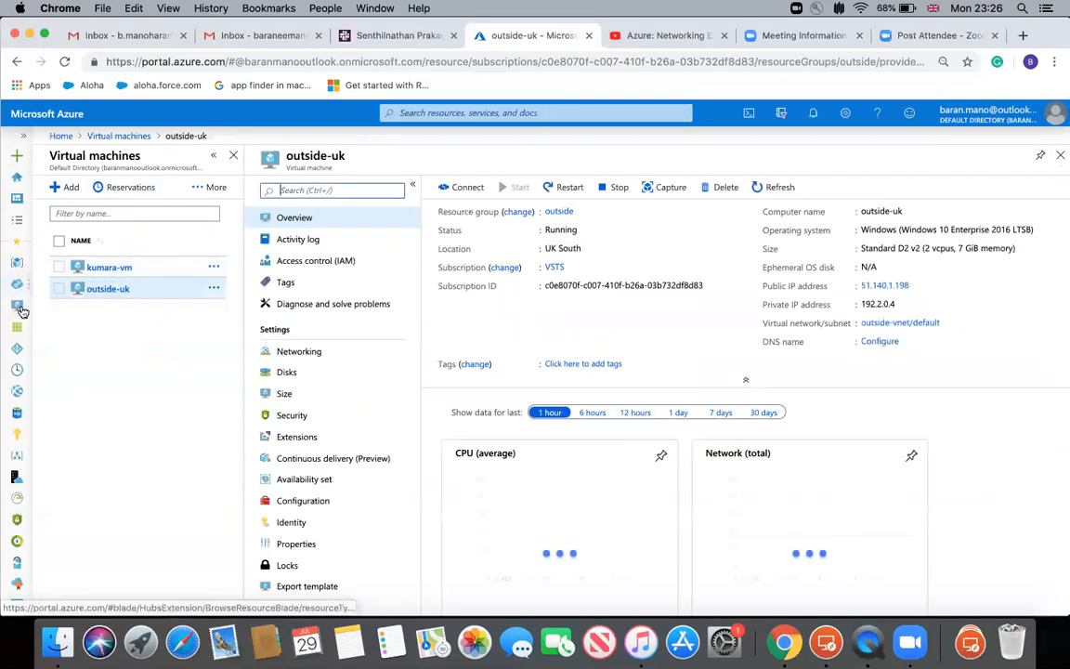
pyautogui.click(16, 282)
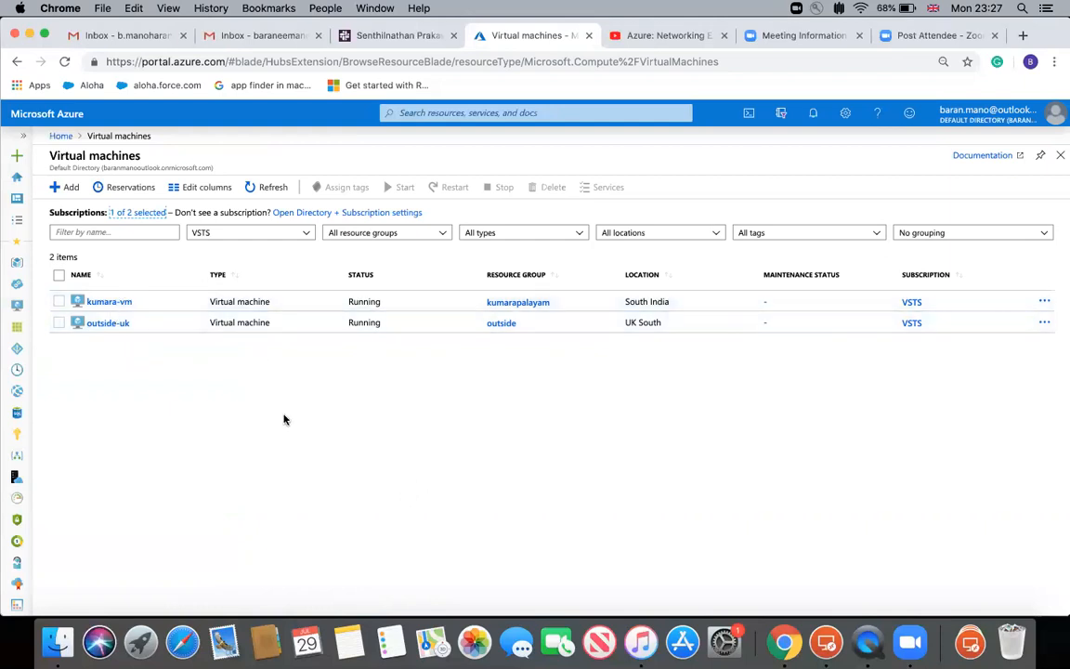
pyautogui.click(130, 303)
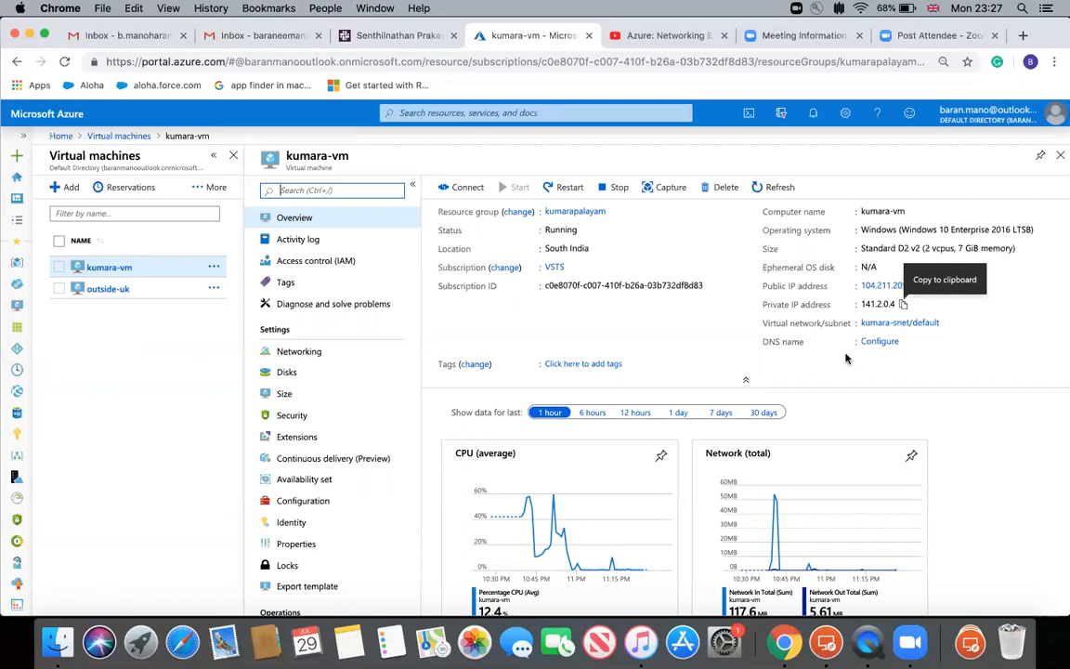
# - Switch to the Microsoft Remote Desktop session on 141.2.0.4 and allow the PC to be discoverable on the network
pyautogui.click(826, 642)
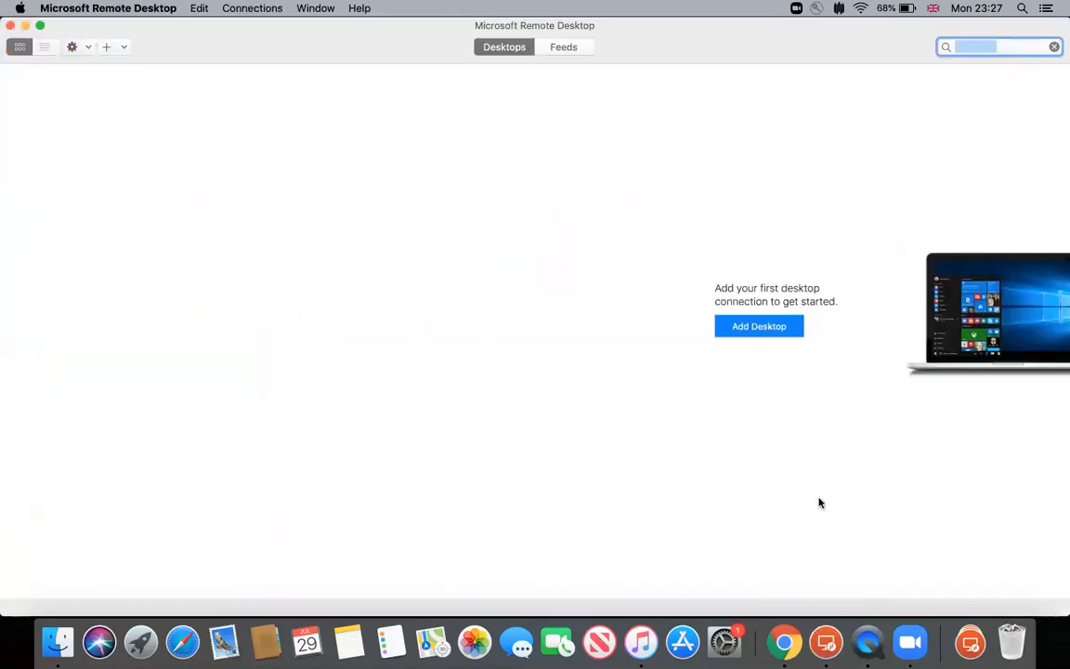
pyautogui.hotkey('ctrl', 'Right')
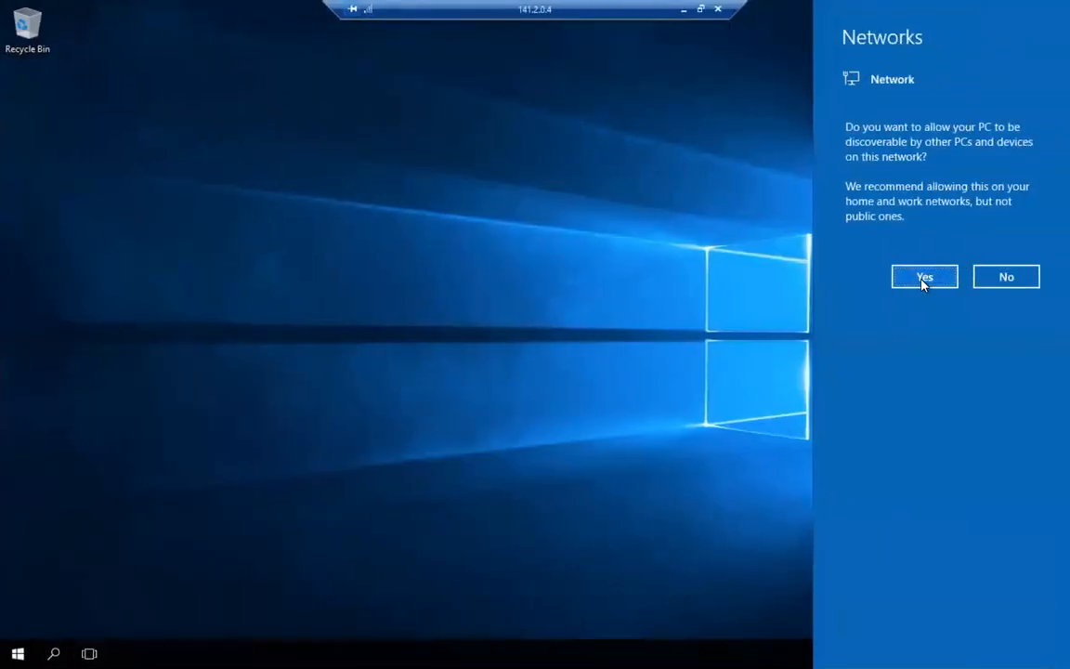
pyautogui.click(922, 282)
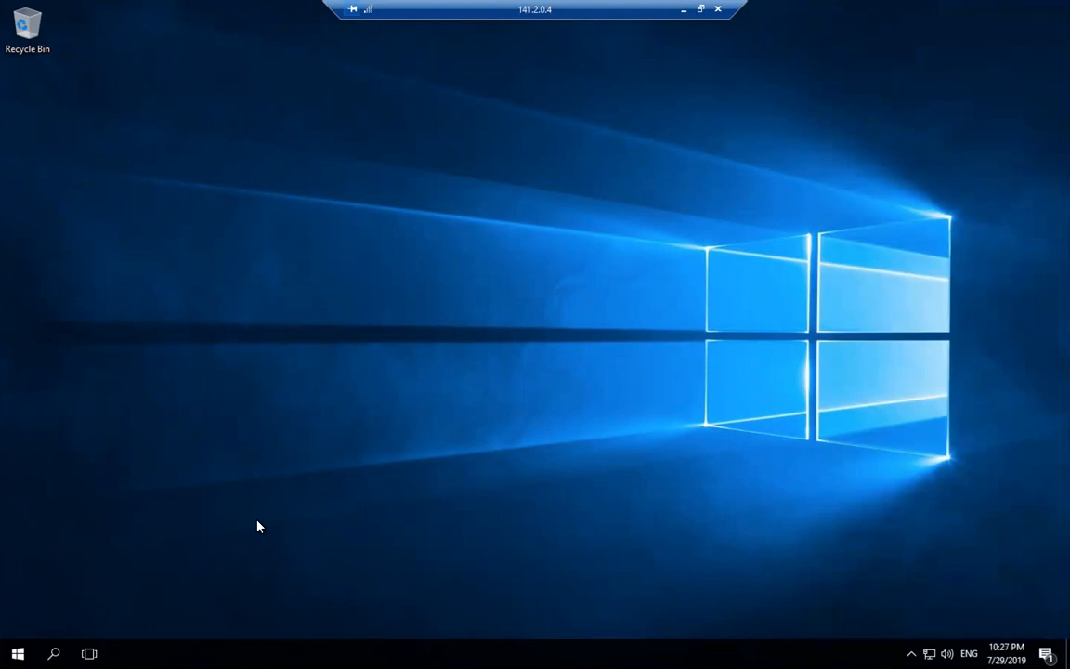
# - Launch a command prompt on the remote machine by running cmd
pyautogui.press('super+r')
pyautogui.write('cm')
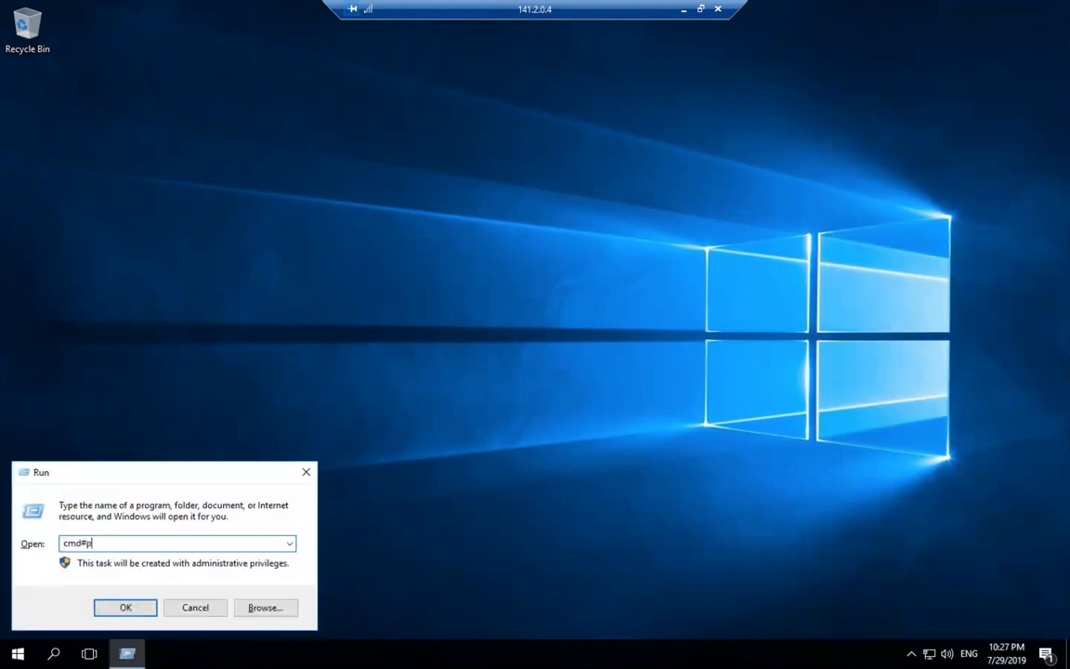
pyautogui.write('d')
pyautogui.press('Return')
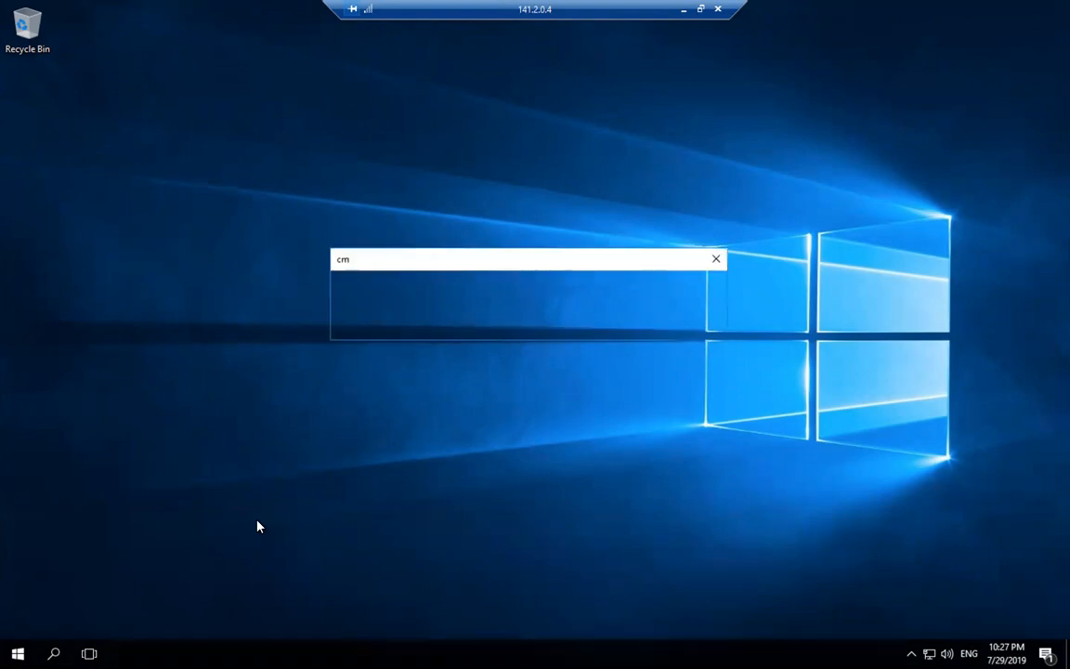
pyautogui.press('Return')
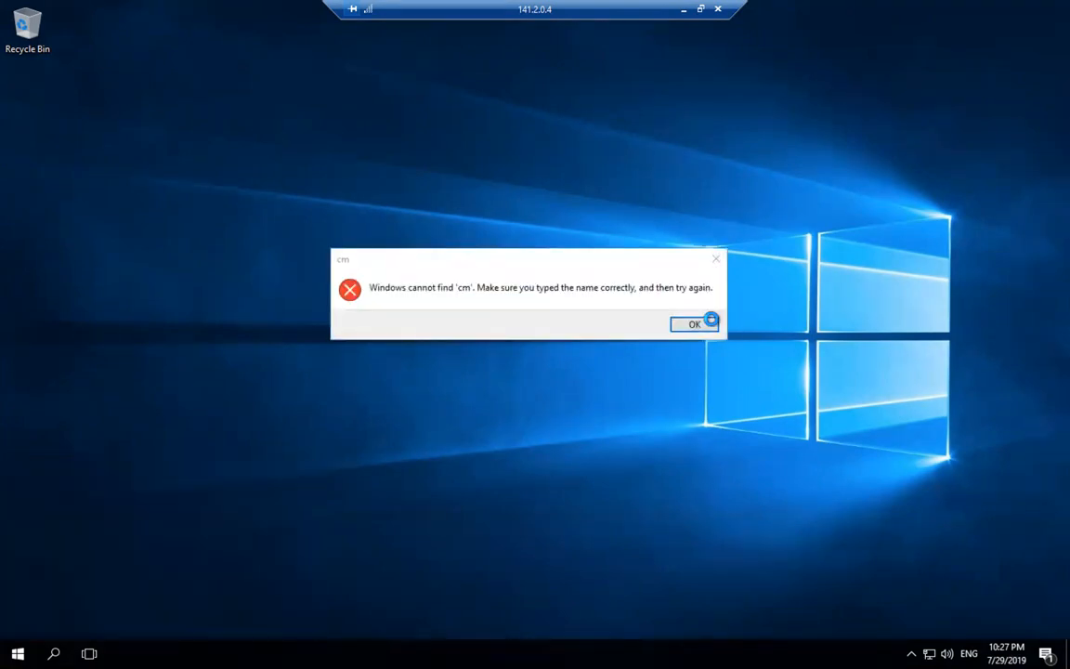
pyautogui.click(708, 324)
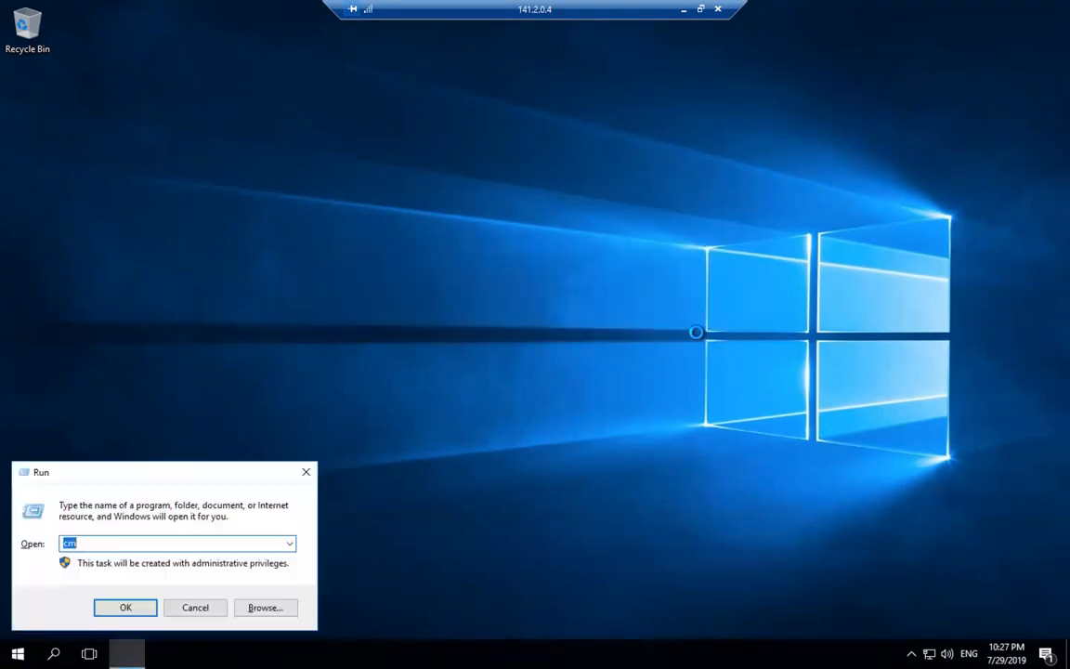
pyautogui.click(204, 543)
pyautogui.write('d')
pyautogui.press('Return')
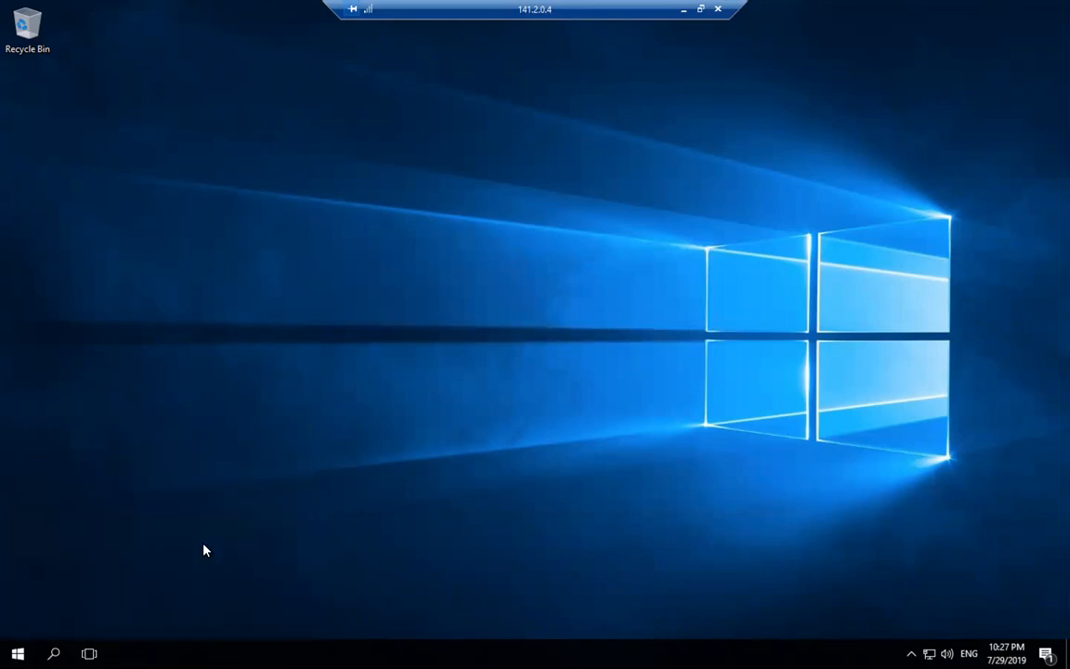
# - Run ipconfig in the remote machine's command prompt and highlight its IPv4 address
pyautogui.write('ipconfgi')
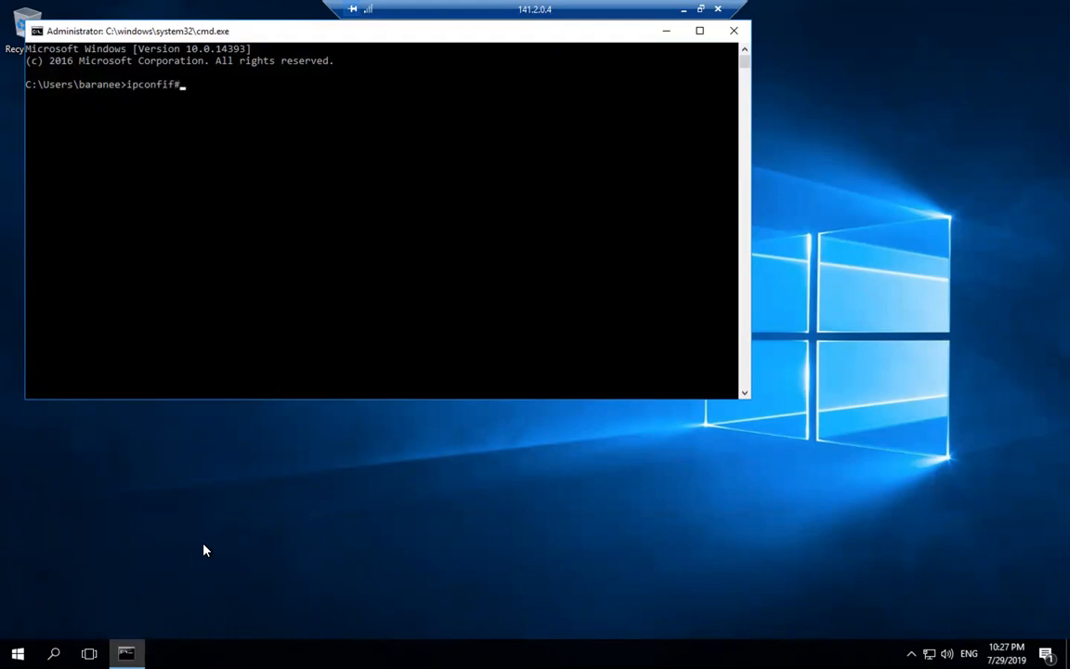
pyautogui.press('Return')
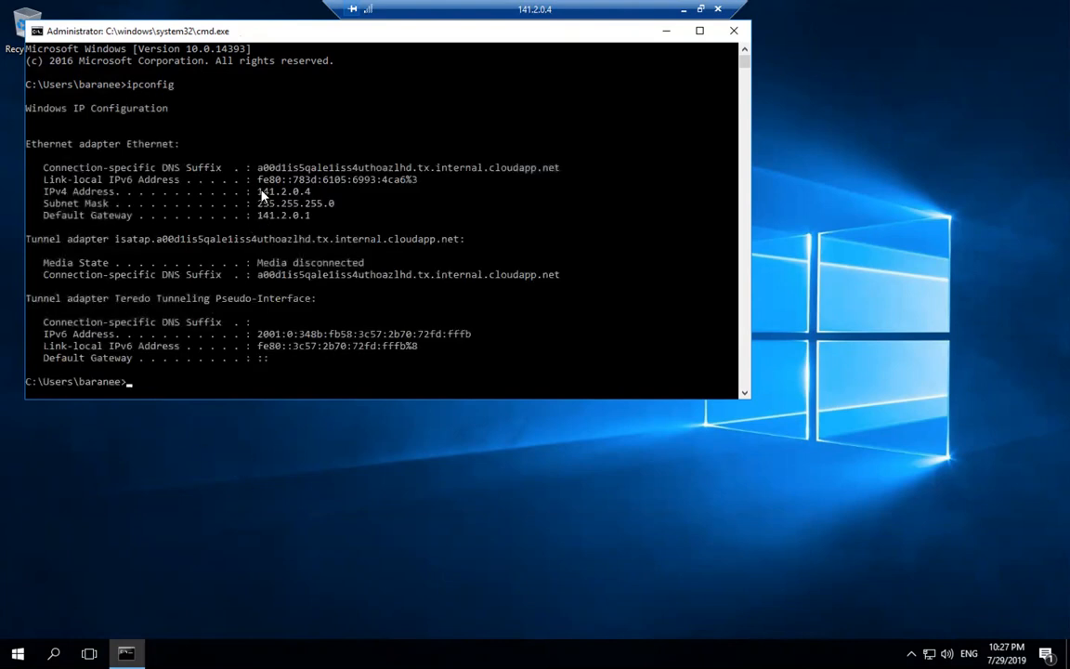
pyautogui.moveTo(258, 191); pyautogui.dragTo(310, 197)
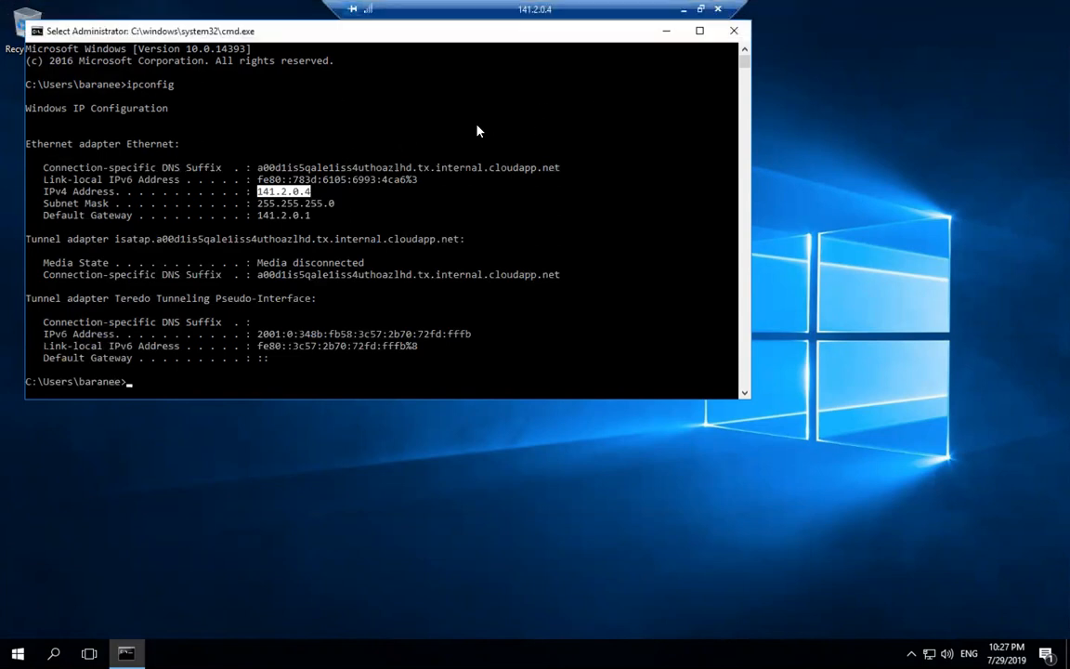
pyautogui.click(714, 226)
# - Restore the full-screen 141.2.0.4 session to a window and position it on the outside-uk desktop
pyautogui.moveTo(392, 13); pyautogui.dragTo(219, 9)
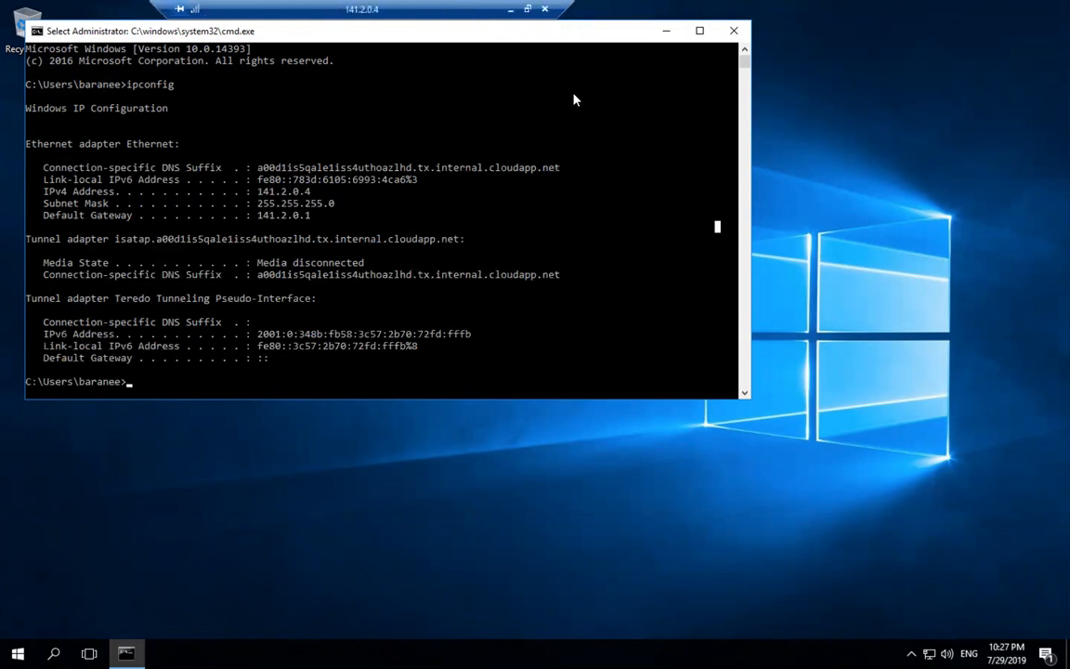
pyautogui.moveTo(629, 7)
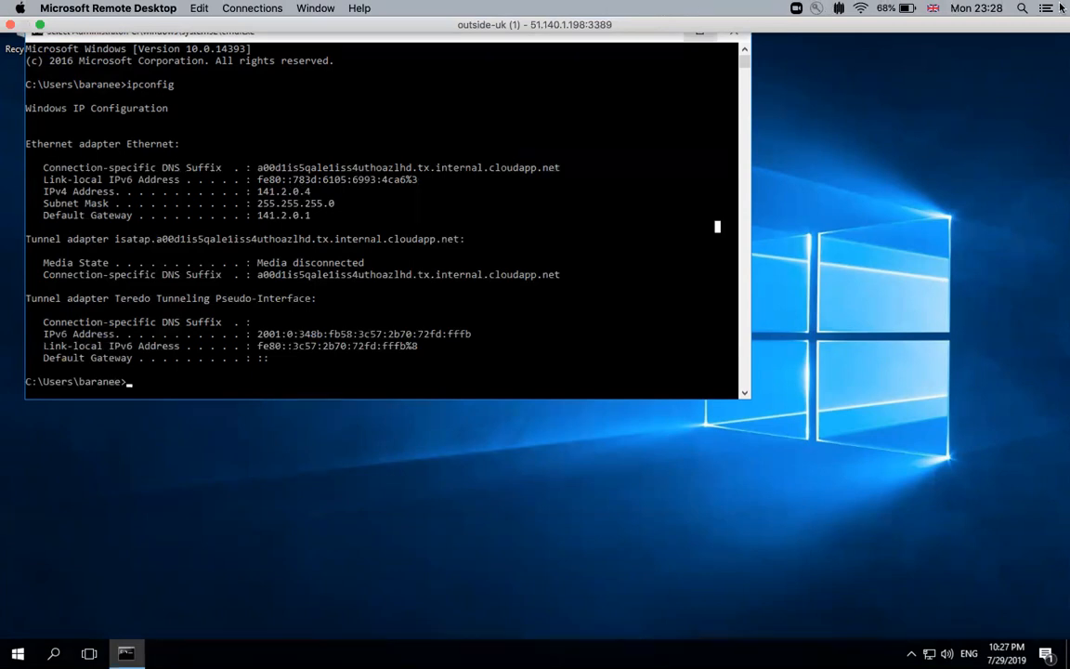
pyautogui.press('ctrl+super+f')
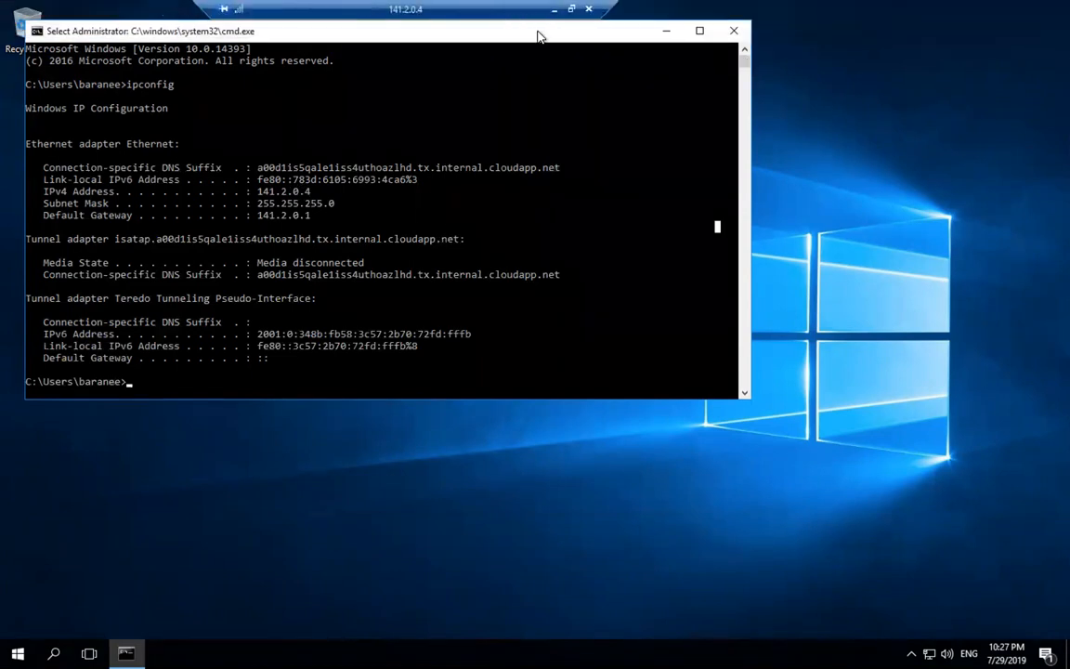
pyautogui.click(527, 8)
pyautogui.moveTo(625, 42); pyautogui.dragTo(299, 107)
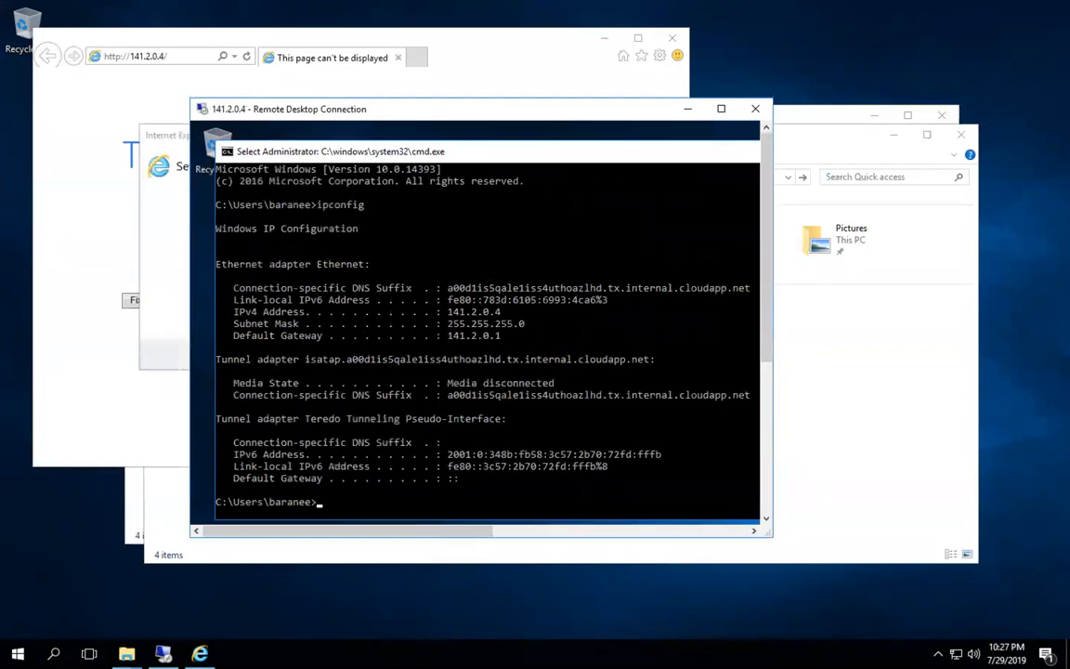
# - Launch cmd on the outside-uk machine and run ipconfig to list its network configuration
pyautogui.moveTo(448, 7)
pyautogui.press('super+r')
pyautogui.write('cmd')
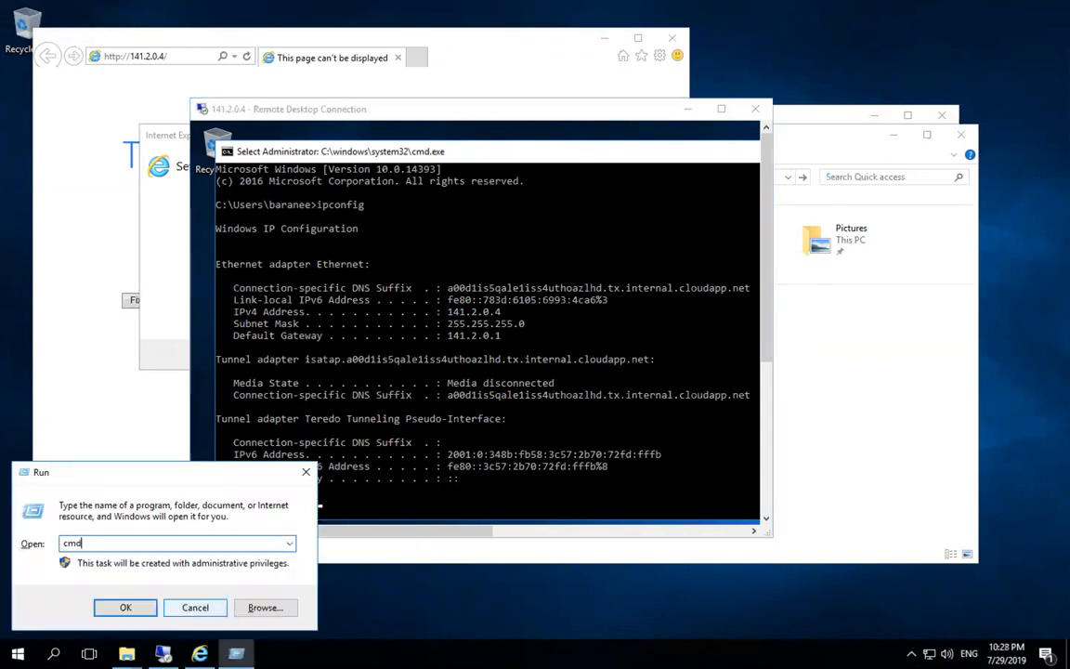
pyautogui.press('Return')
pyautogui.write('ipconf')
pyautogui.write('ig/')
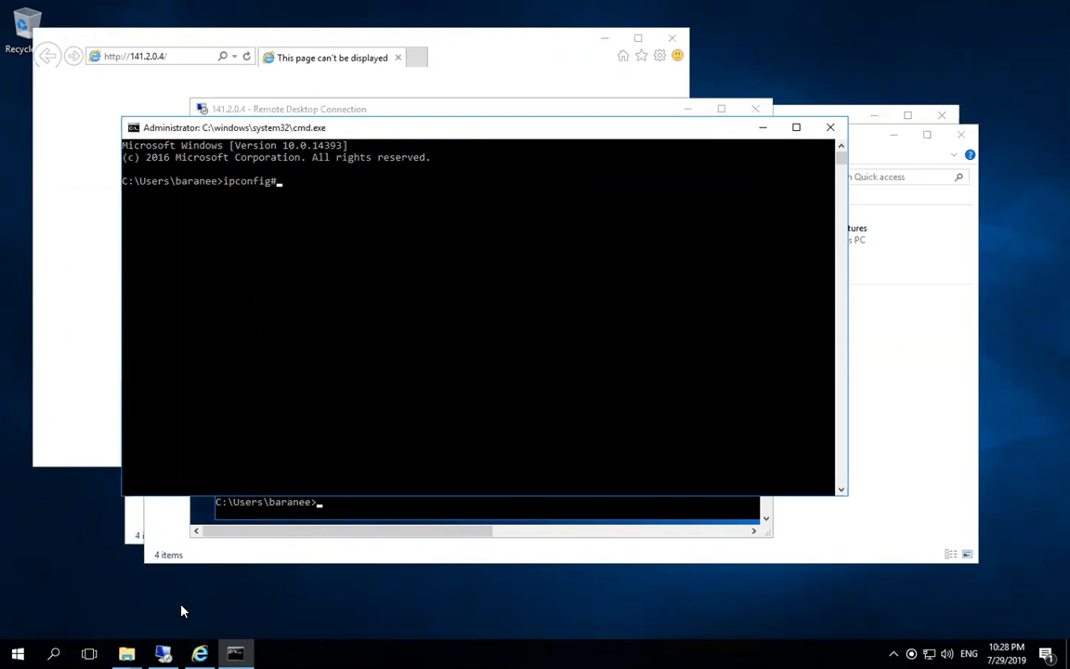
pyautogui.press('Return')
pyautogui.write('ipconfig')
pyautogui.press('Return')
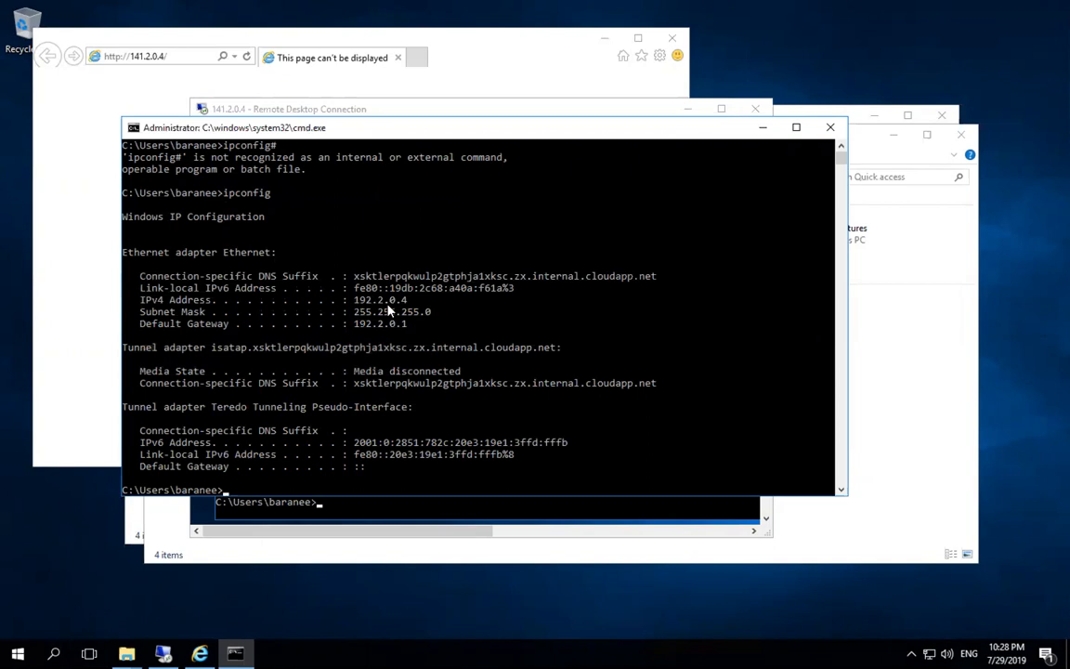
# - Place the 141.2.0.4 session beside the local command prompt to compare both IP configurations, and disconnect the session
pyautogui.click(212, 566)
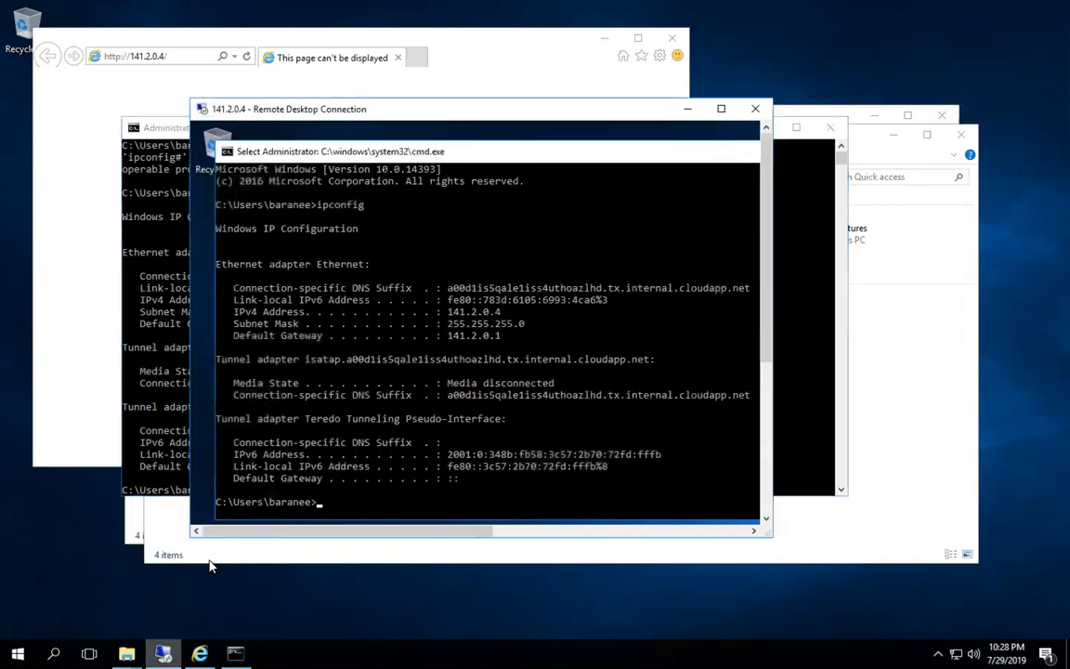
pyautogui.moveTo(430, 110); pyautogui.dragTo(710, 87)
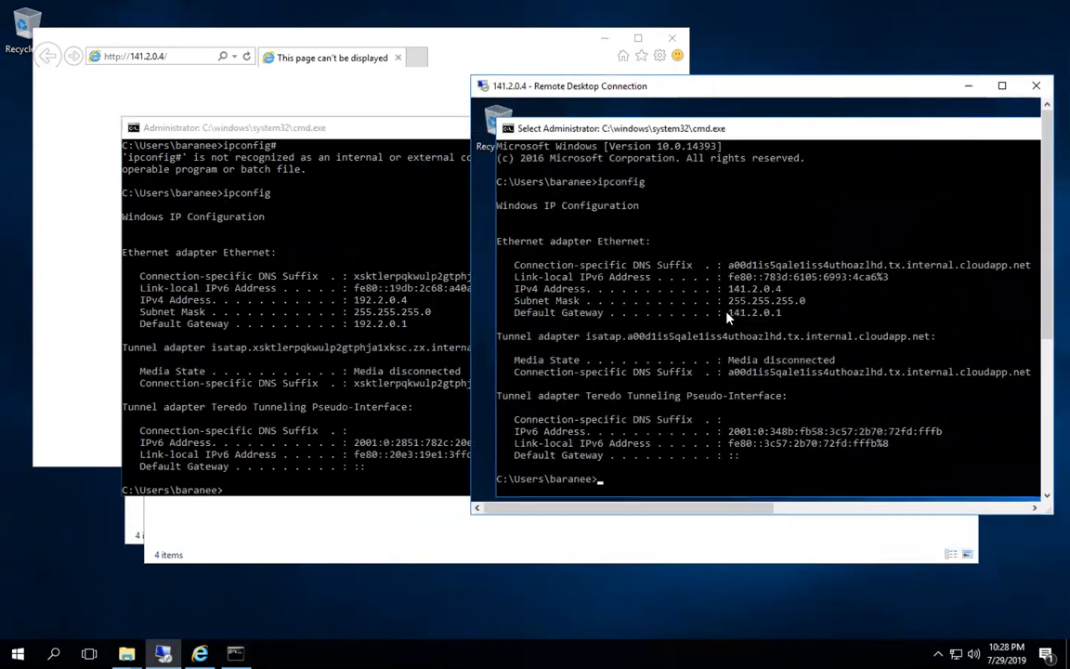
pyautogui.click(1035, 85)
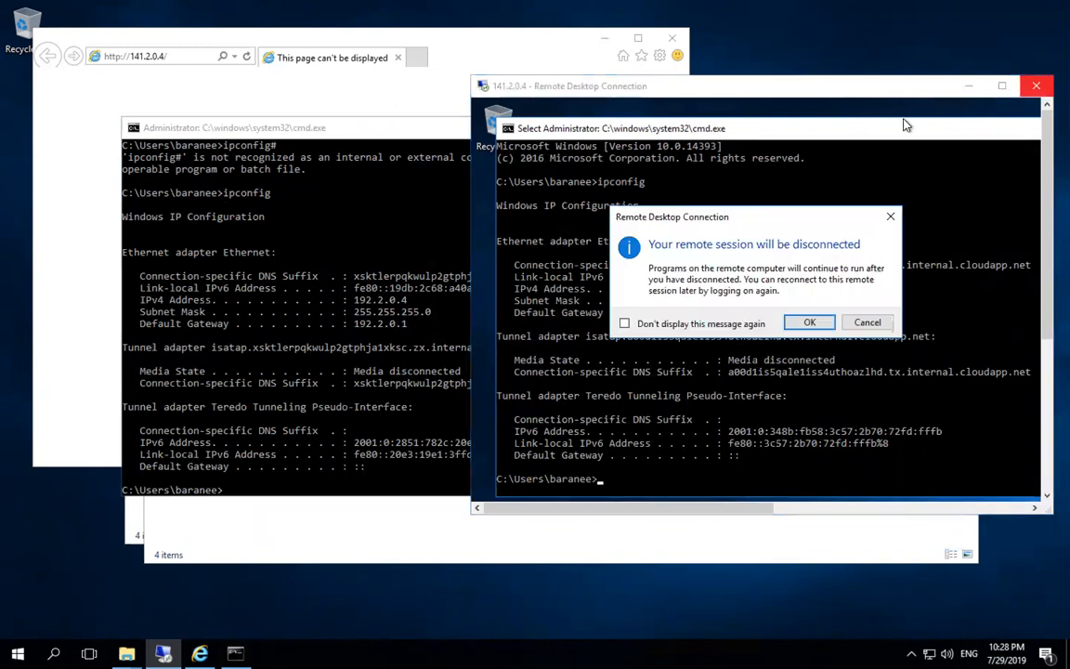
pyautogui.click(804, 326)
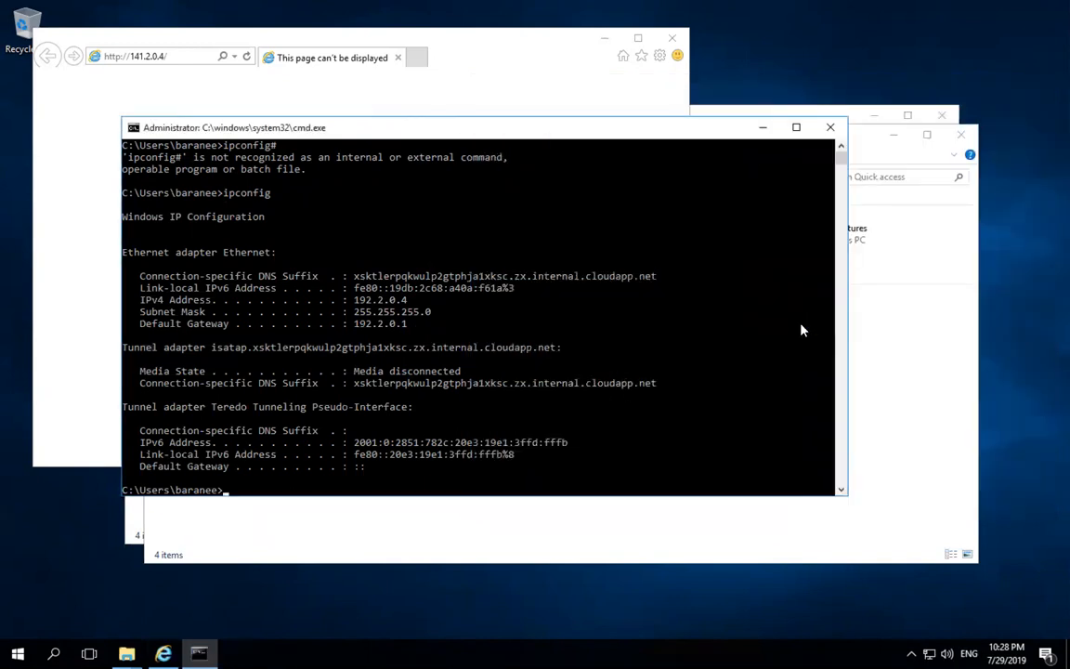
# - Launch the Remote Desktop Connection client on outside-uk by running mstsc
pyautogui.press('super+r')
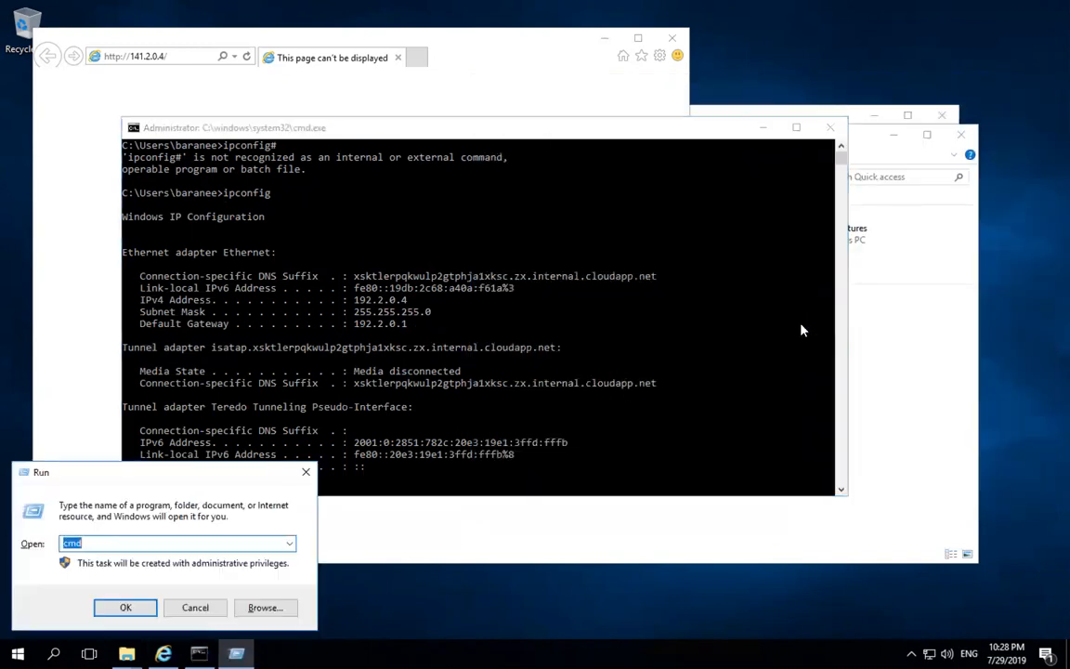
pyautogui.write('mstsc')
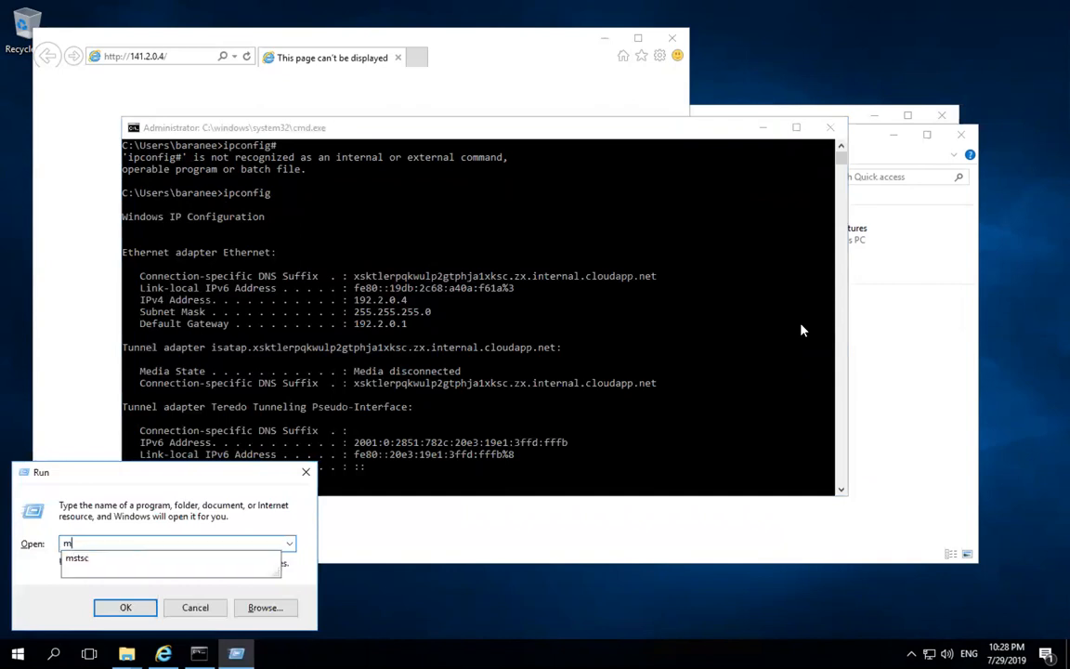
pyautogui.press('Return')
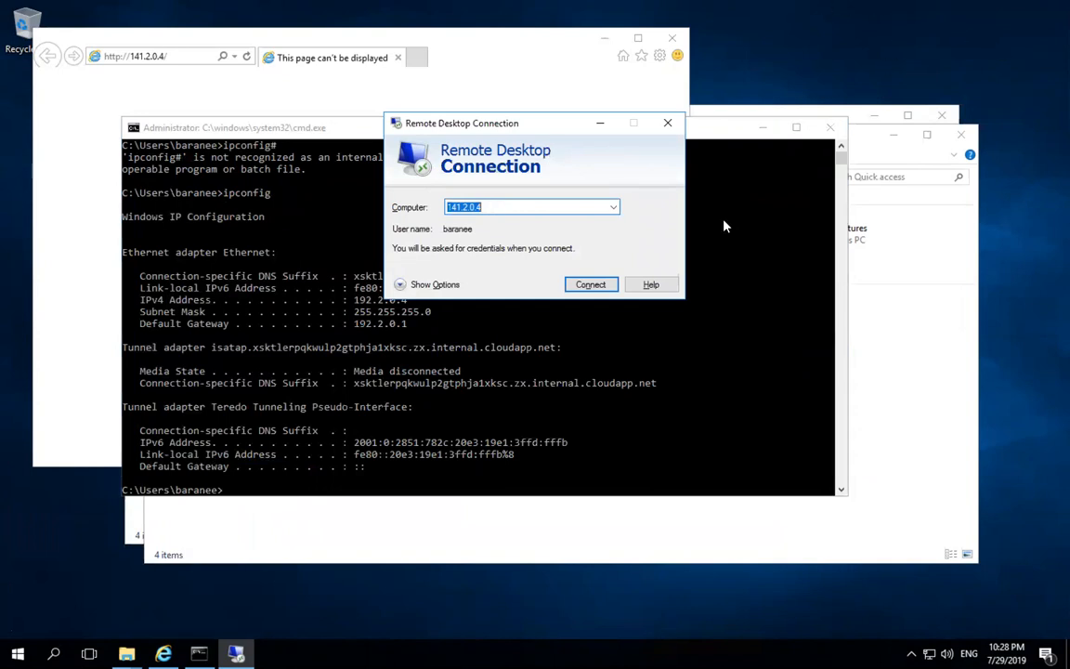
# - Copy kumara-vm's private IP address from its Azure portal overview in Chrome and return to the outside-uk remote session
pyautogui.press('super+Tab')
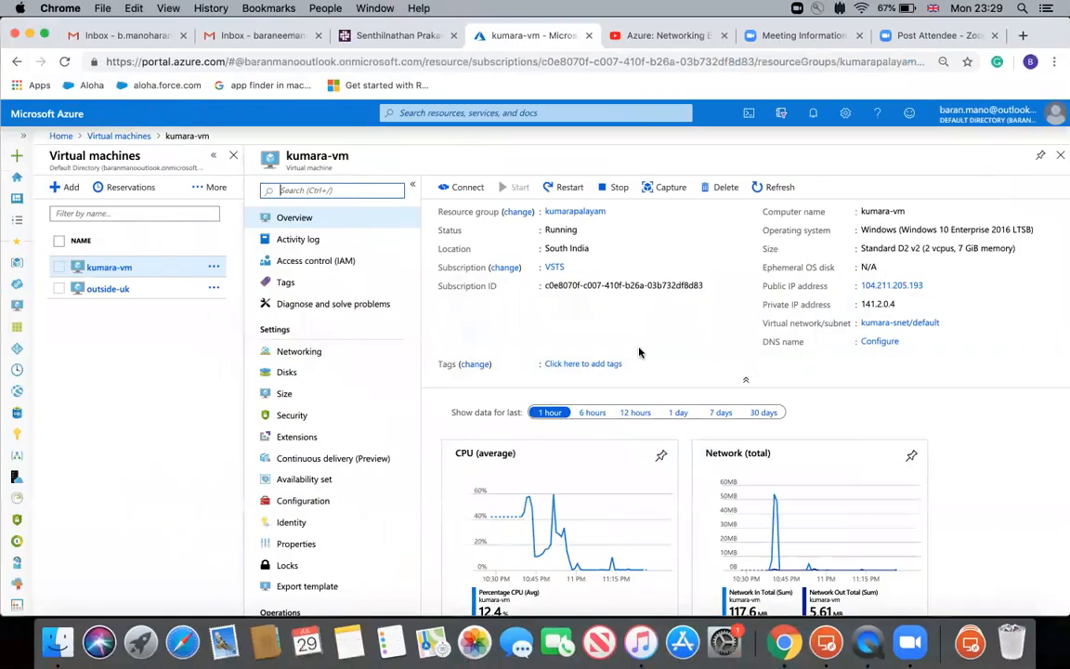
pyautogui.click(902, 303)
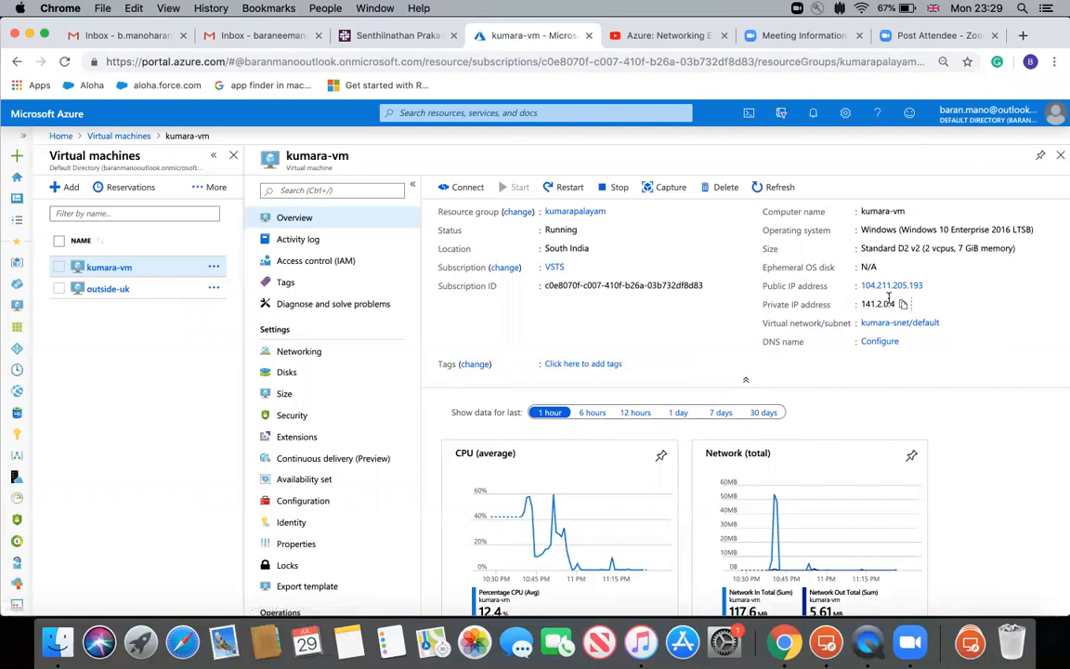
pyautogui.press('super+Tab')
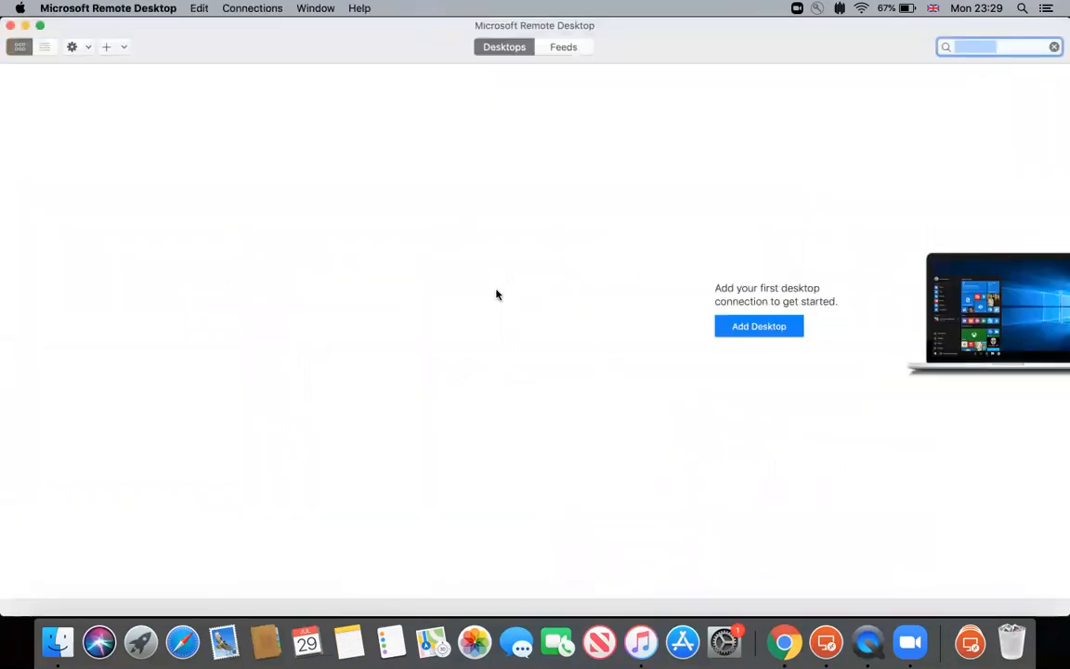
pyautogui.press('super+Tab')
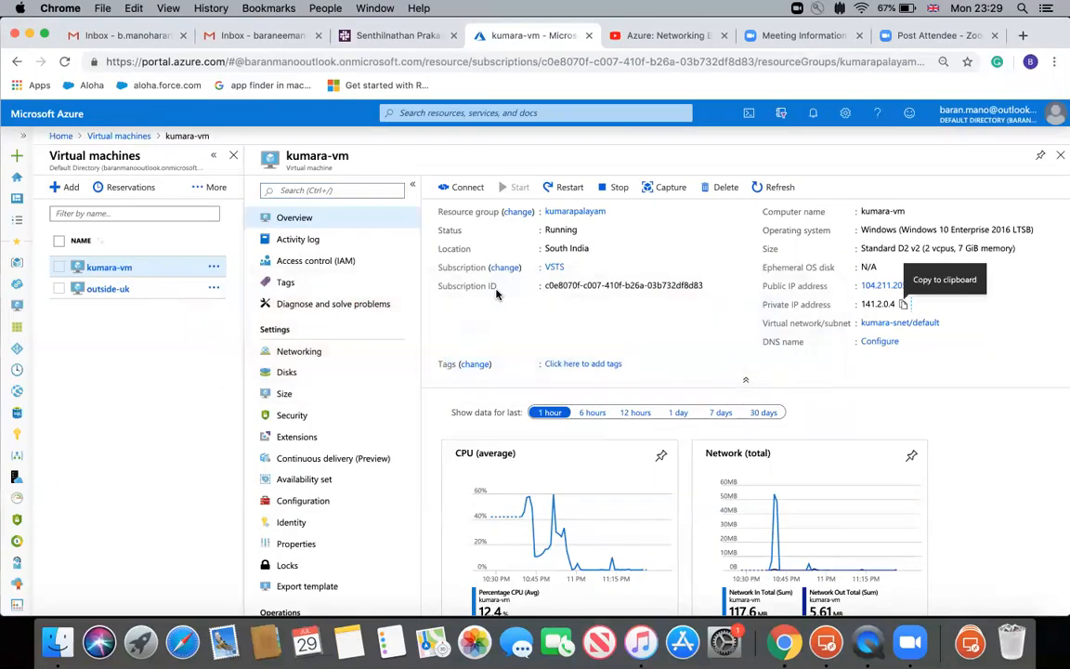
pyautogui.press('super+Tab')
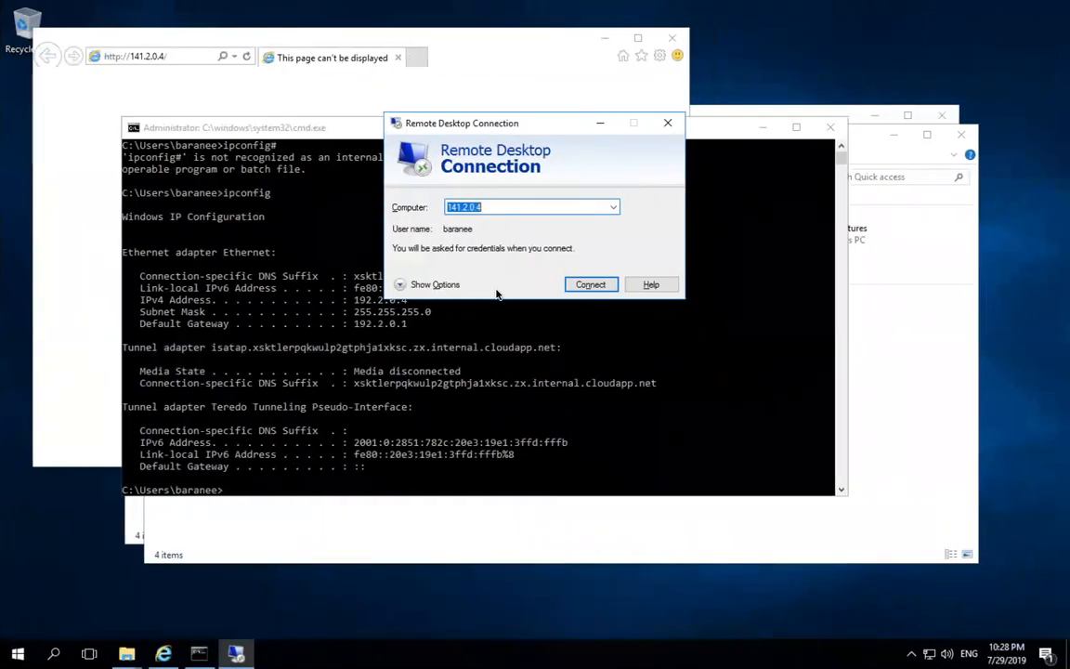
# - Set the Remote Desktop computer to the copied address 141.2.0.4 and start the connection
pyautogui.press('End')
pyautogui.hotkey('ctrl', 'v')
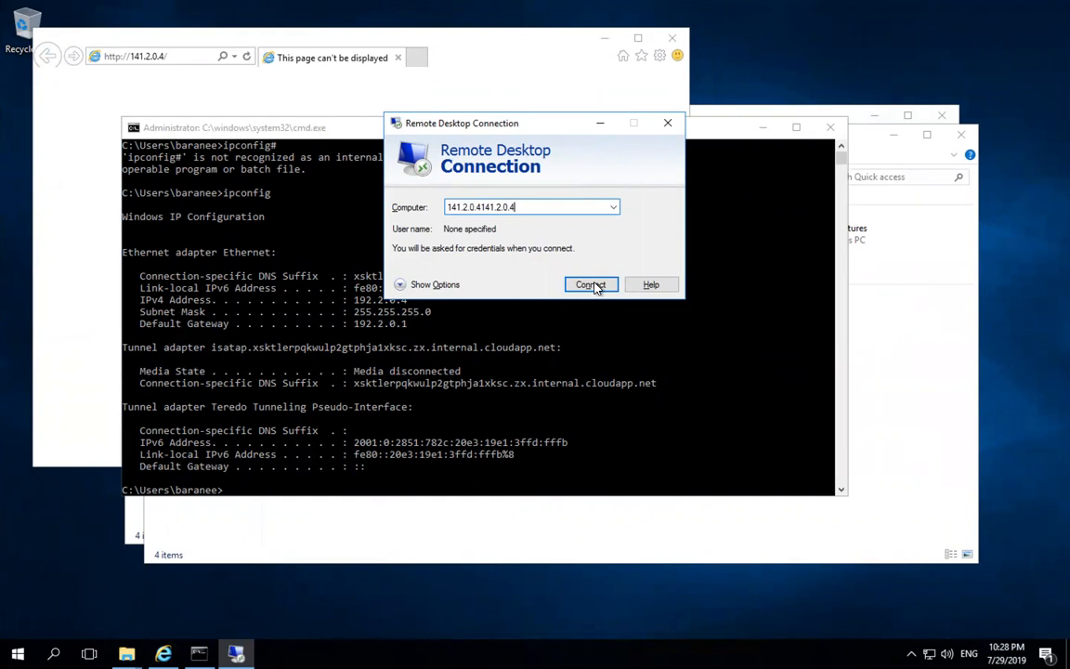
pyautogui.click(593, 286)
pyautogui.press('Return')
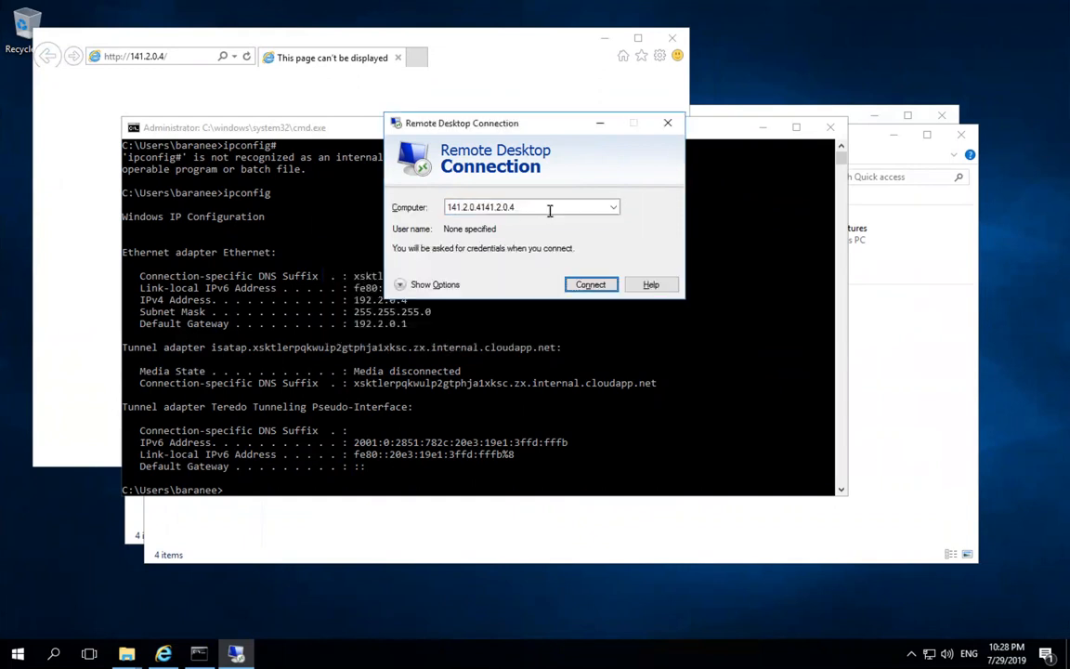
pyautogui.hotkey('ctrl', 'v')
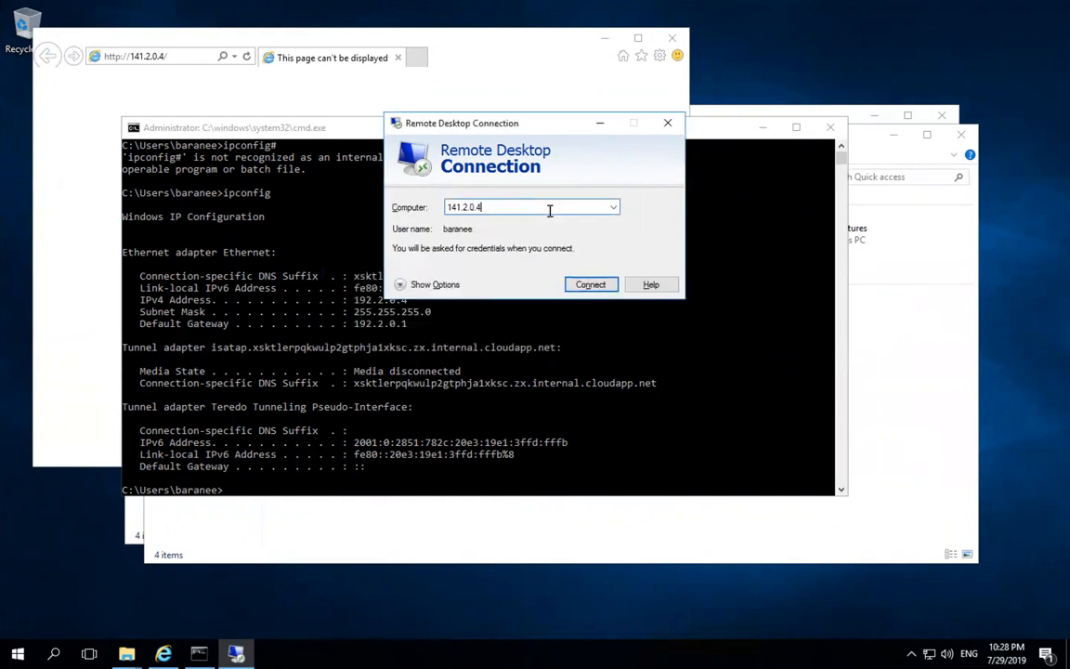
pyautogui.press('Return')
# - Sign in to 141.2.0.4 with the account password, accepting its unverified identity, and highlight the default gateway in the ipconfig output
pyautogui.write('••••••••••••••')
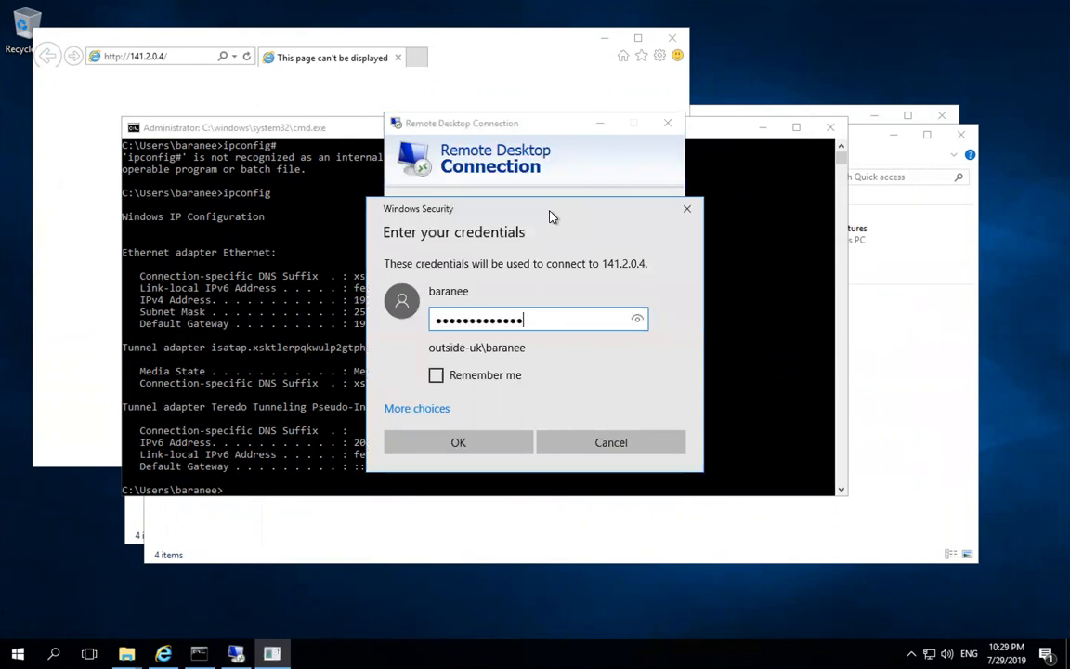
pyautogui.press('Return')
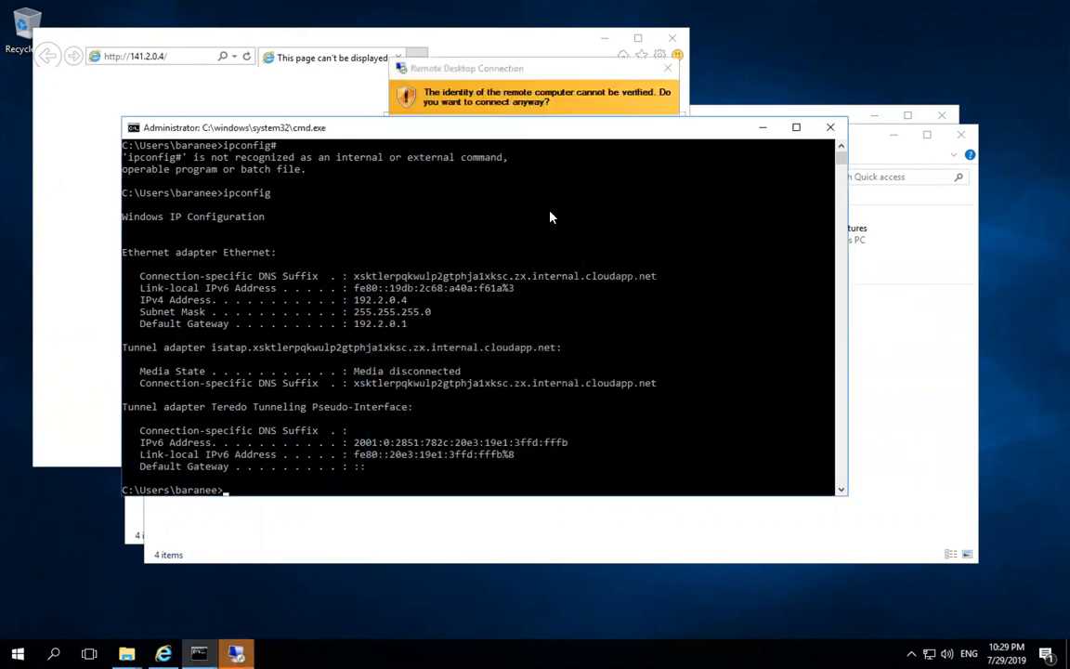
pyautogui.moveTo(557, 125); pyautogui.dragTo(556, 110)
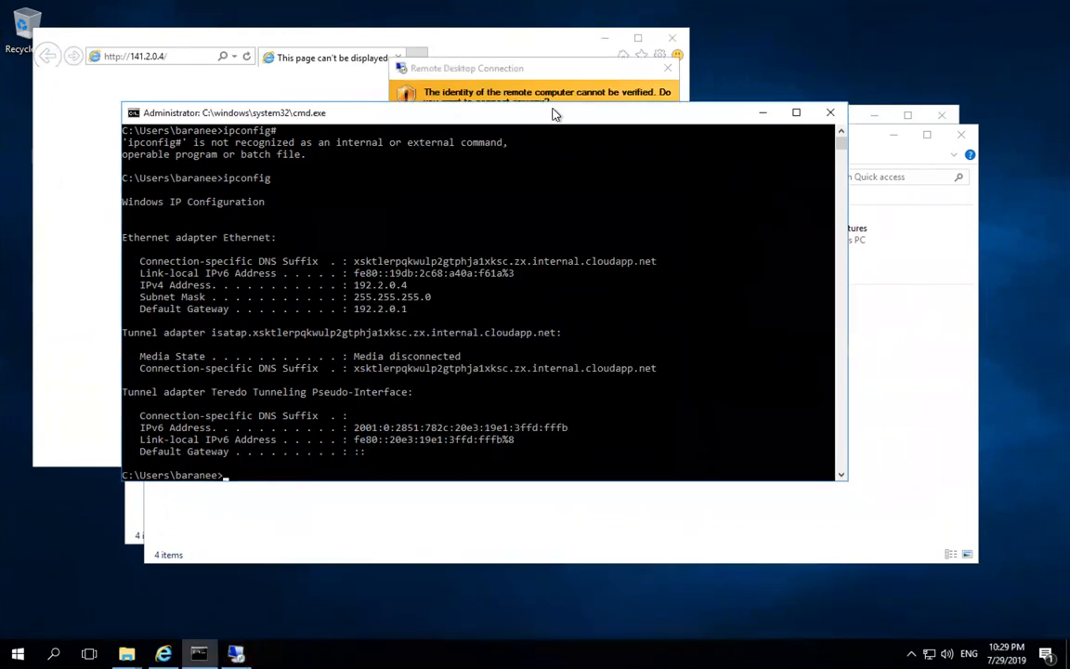
pyautogui.click(558, 80)
pyautogui.hotkey('alt', 'y')
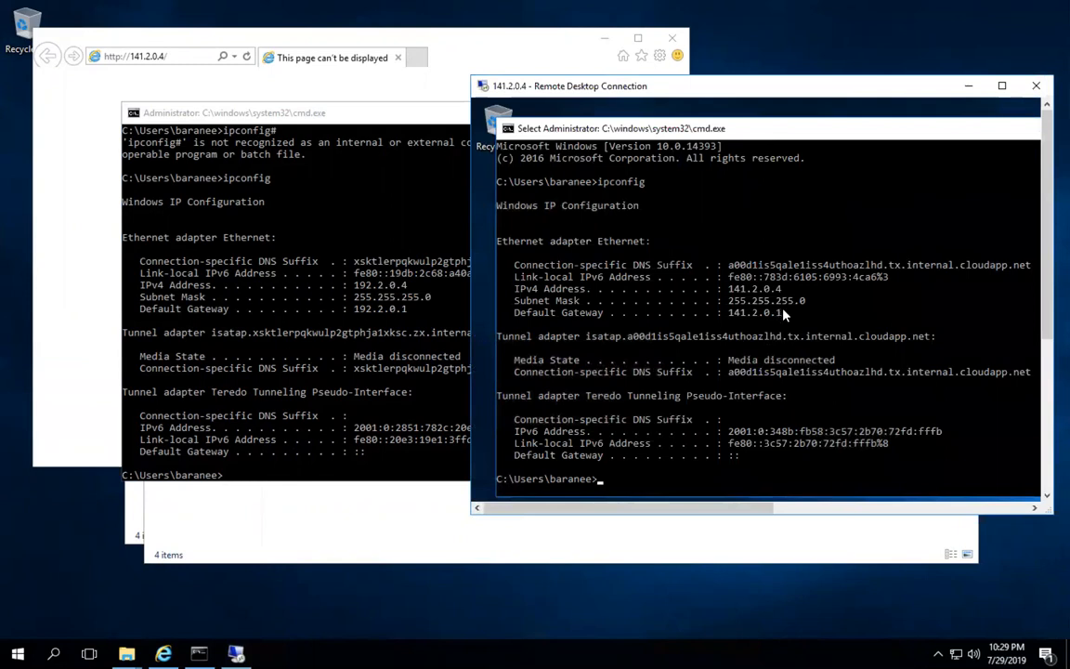
pyautogui.moveTo(783, 312); pyautogui.dragTo(746, 316)
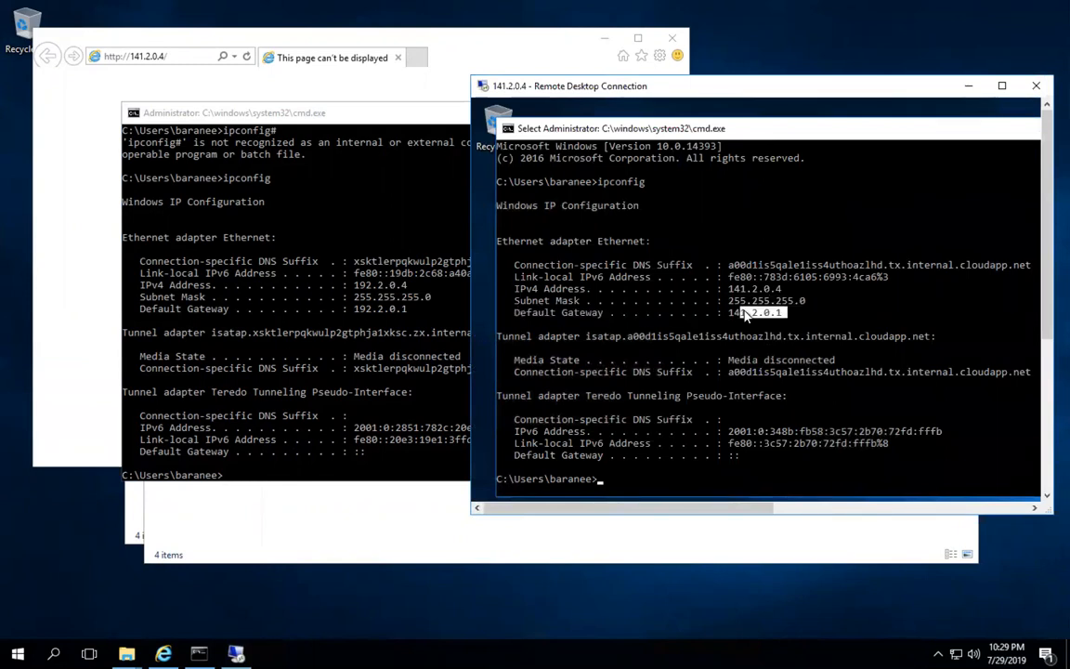